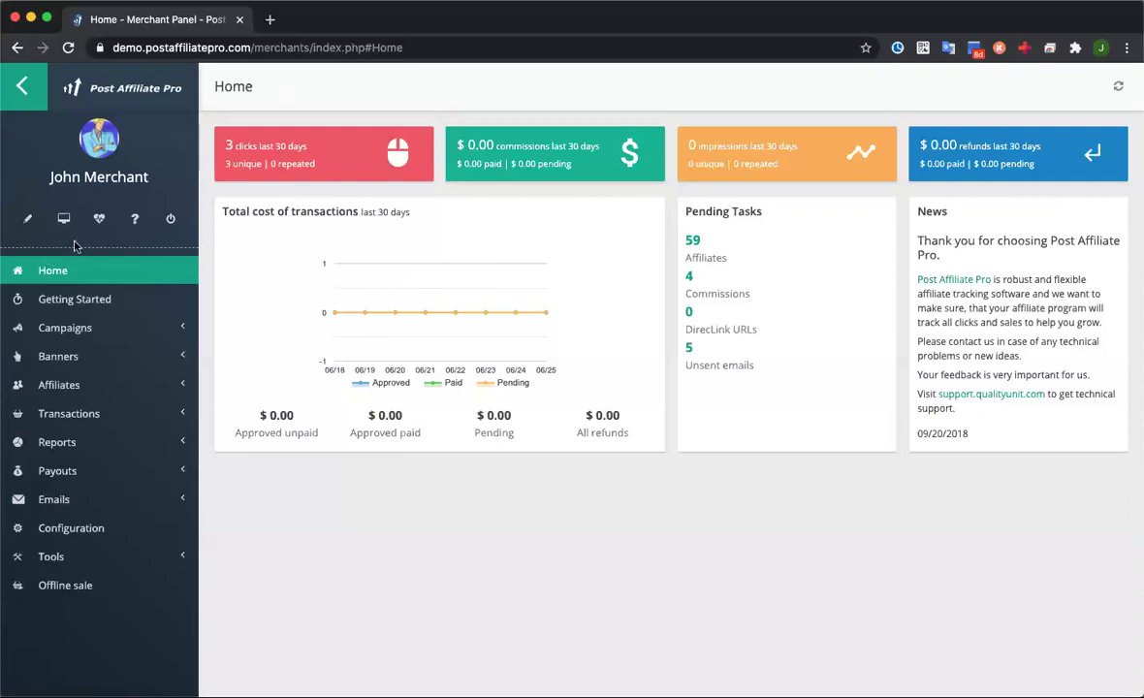
# Read the Getting Started guidance for reviewing settings and defining commissions
pyautogui.click(81, 305)
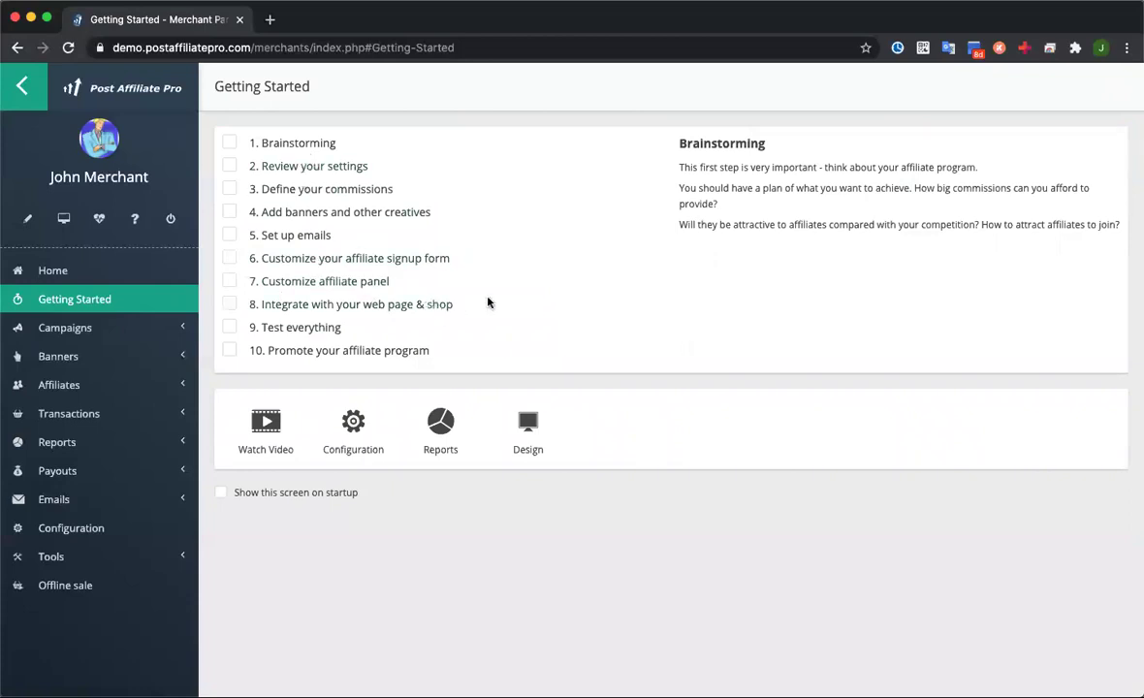
pyautogui.click(313, 169)
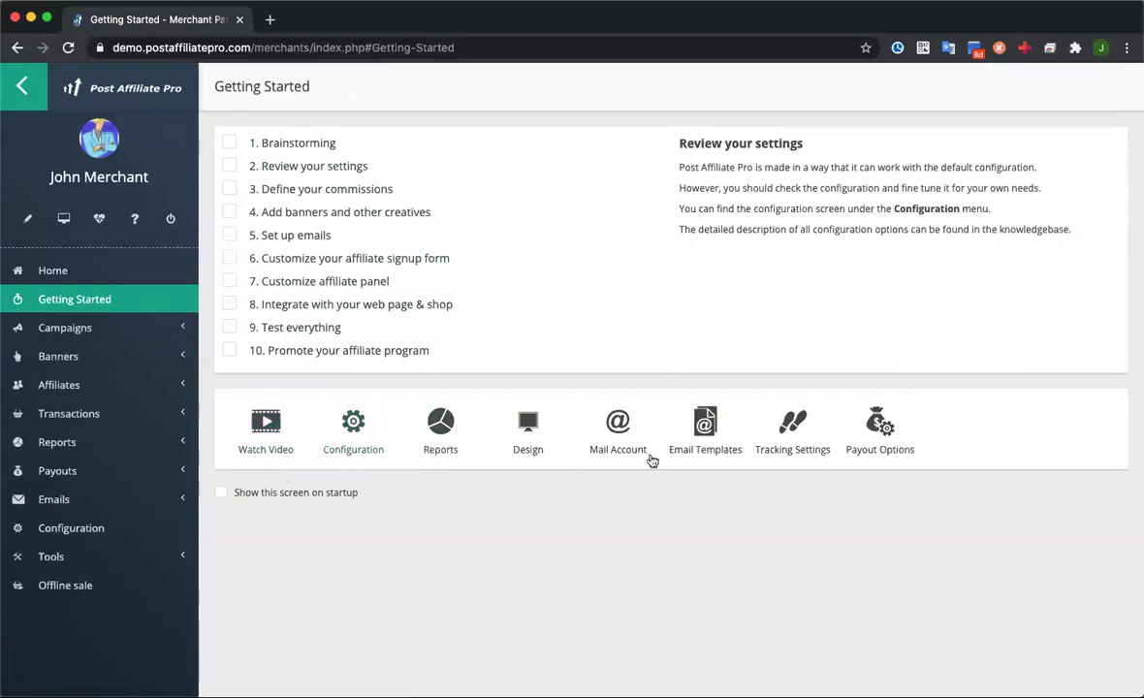
pyautogui.click(295, 187)
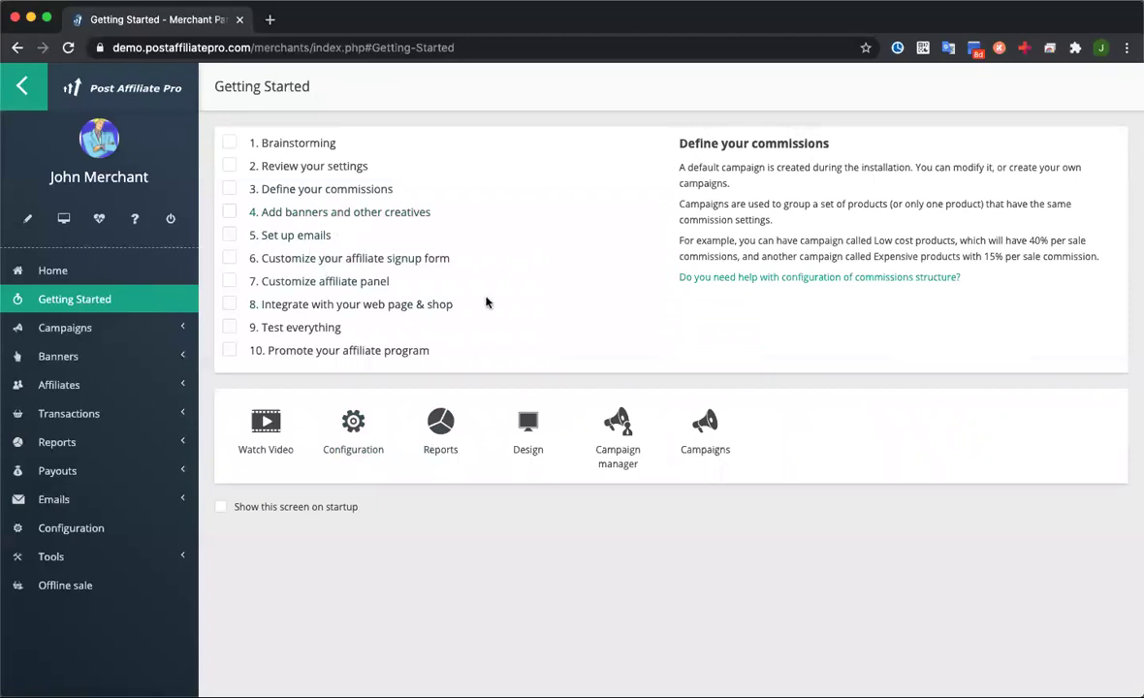
# Look through the campaigns overview, the campaign manager, the campaign categories and the list of affiliates in campaigns
pyautogui.click(58, 335)
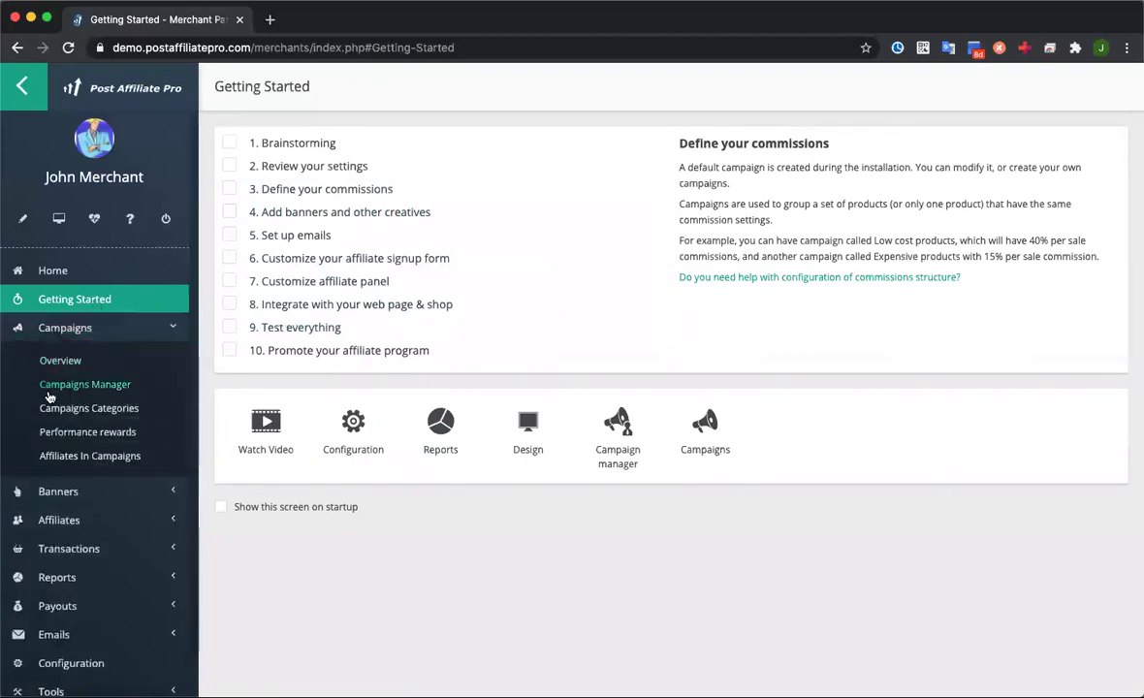
pyautogui.click(58, 361)
pyautogui.moveTo(76, 371); pyautogui.dragTo(270, 437)
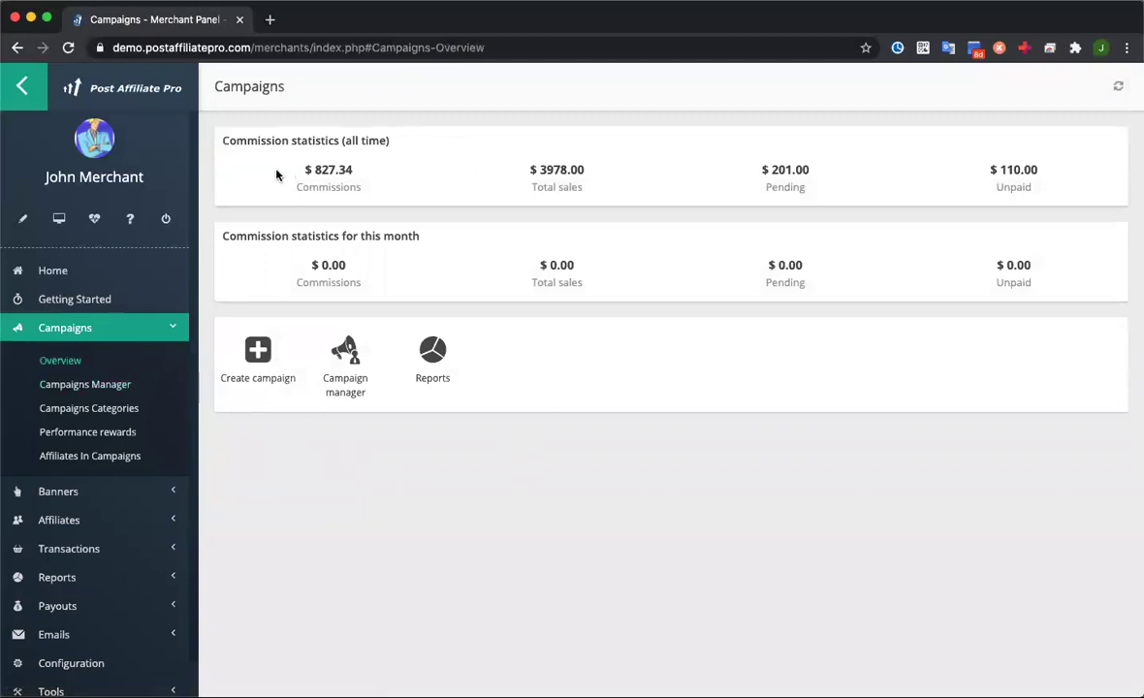
pyautogui.click(75, 386)
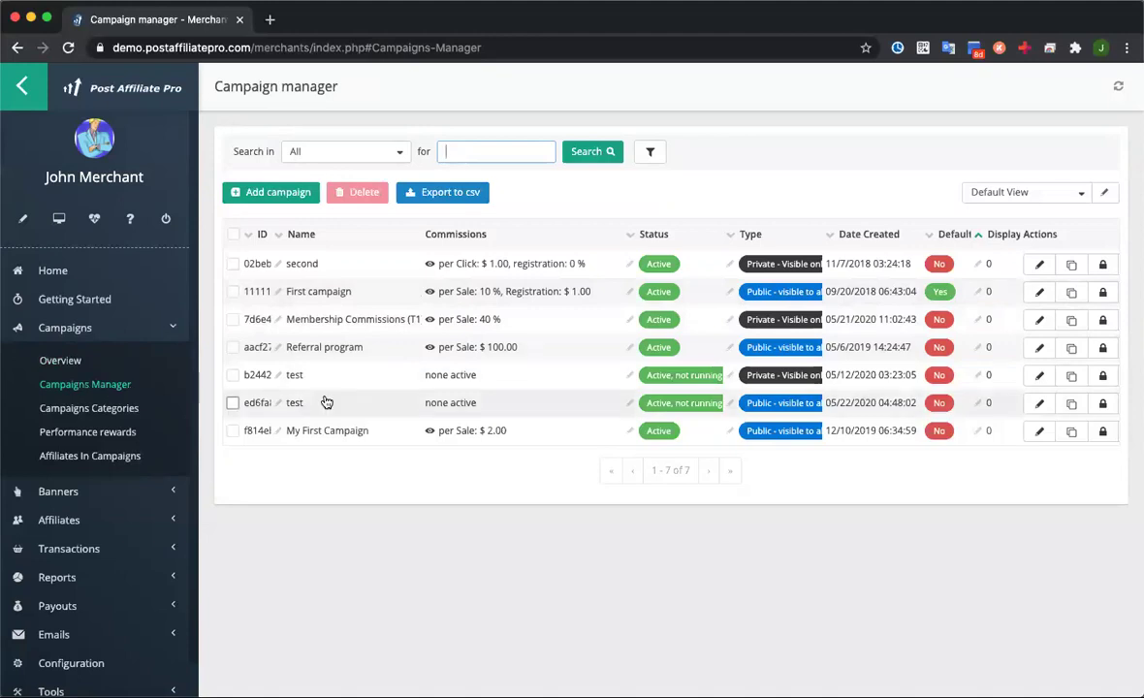
pyautogui.click(133, 408)
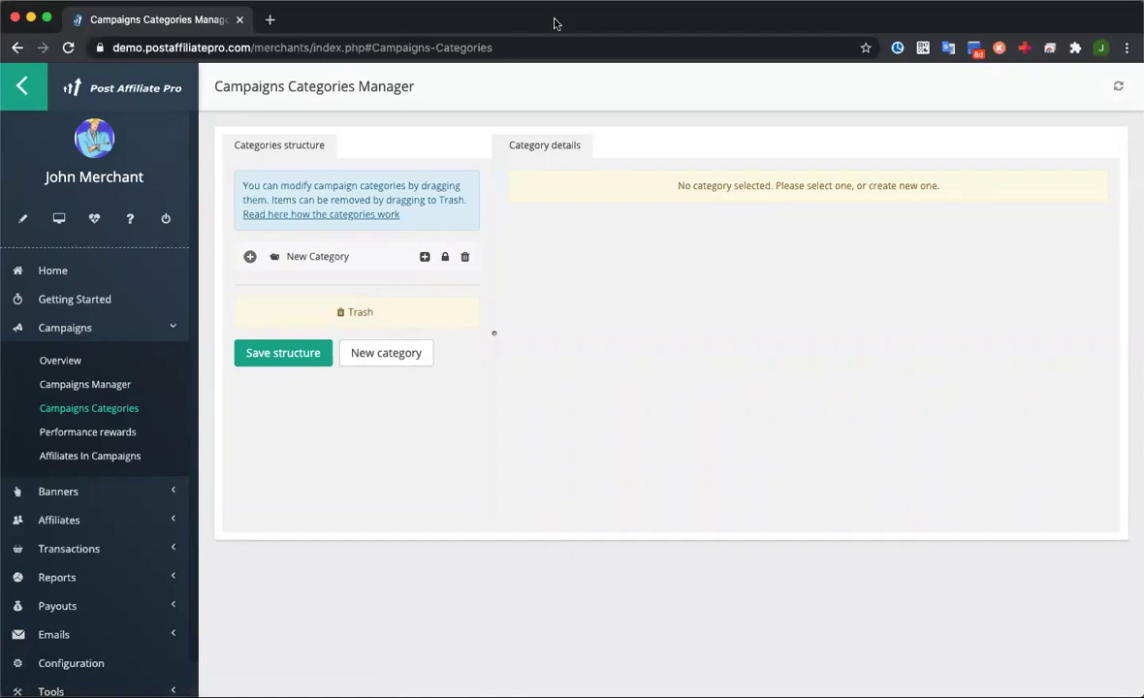
pyautogui.click(85, 455)
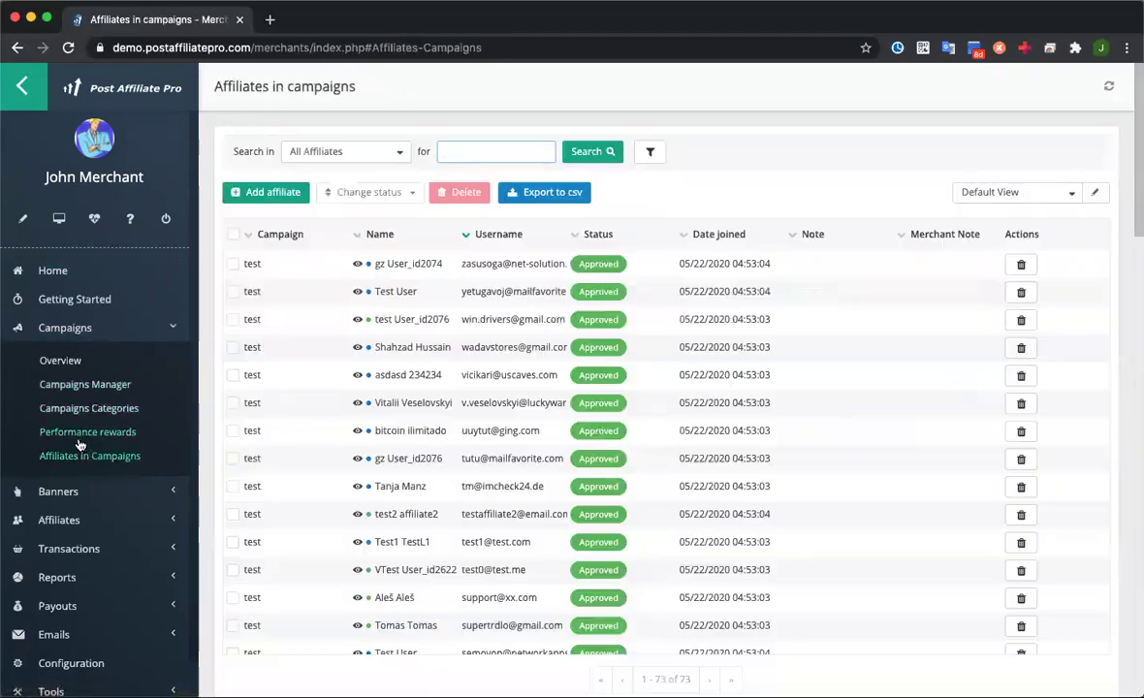
# Start a new performance reward rule conditioned on the number of sales (1st tier) that are Approved
pyautogui.click(83, 442)
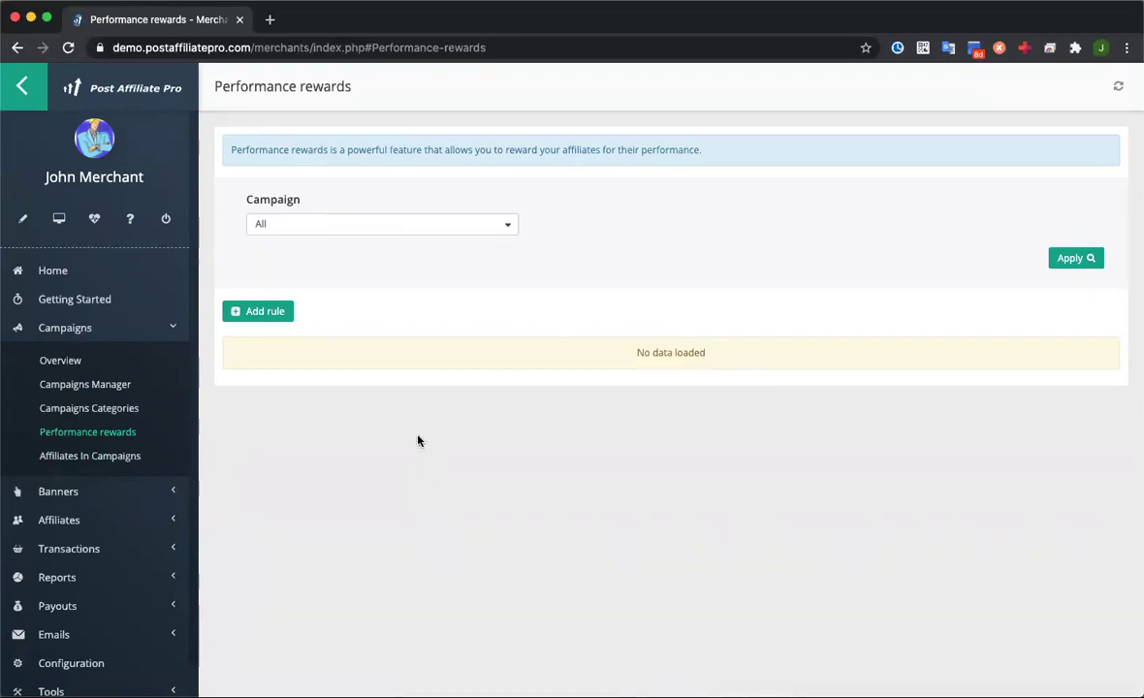
pyautogui.click(264, 312)
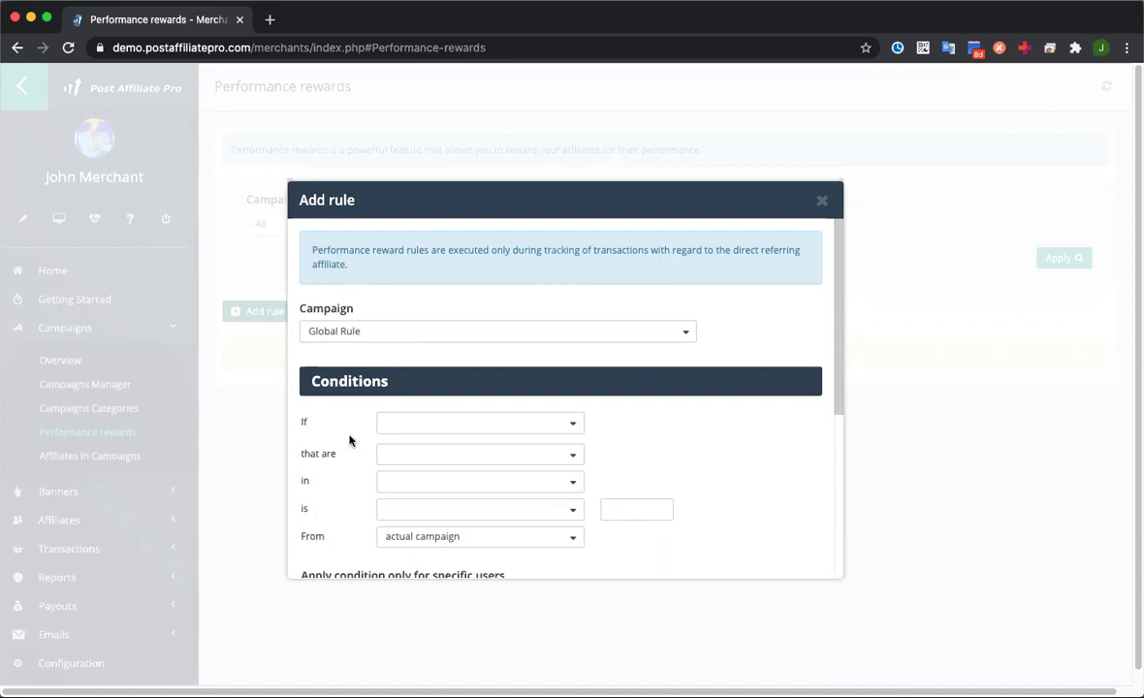
pyautogui.scroll(-3, 480, 417)
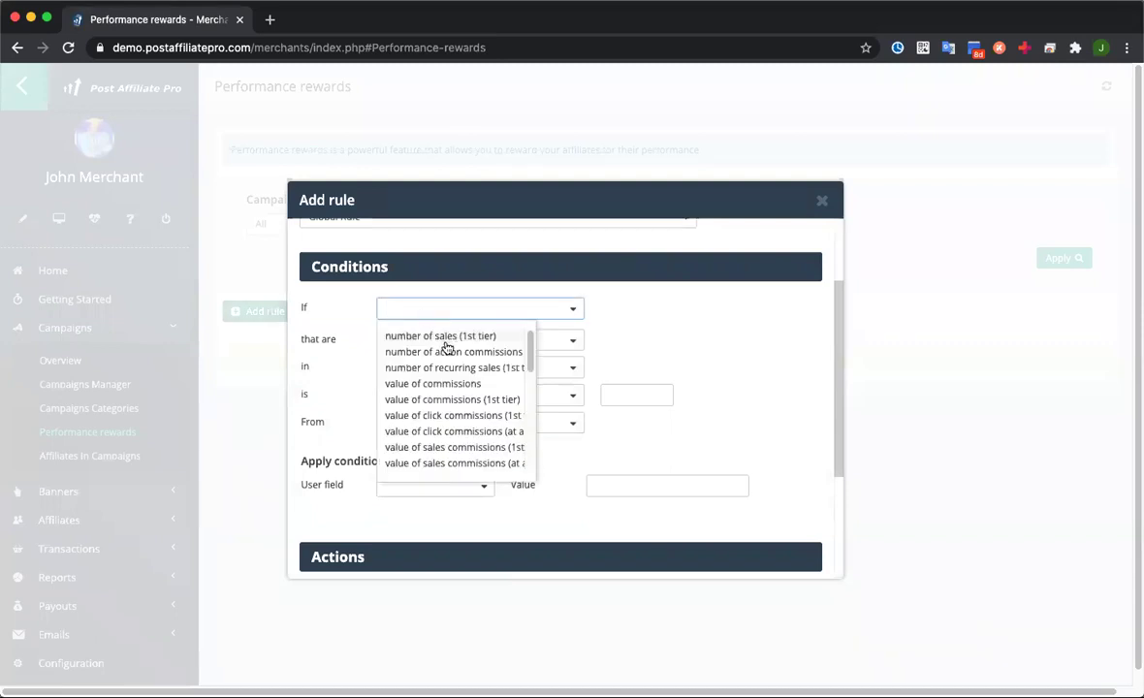
pyautogui.click(431, 339)
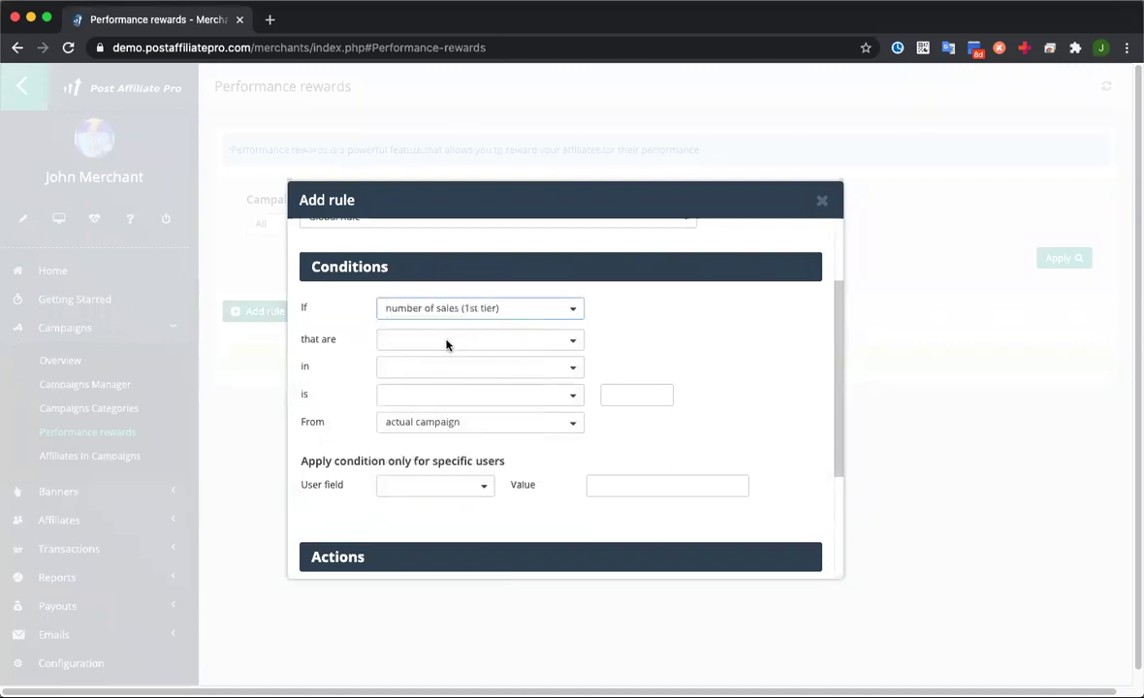
pyautogui.click(438, 336)
pyautogui.click(433, 368)
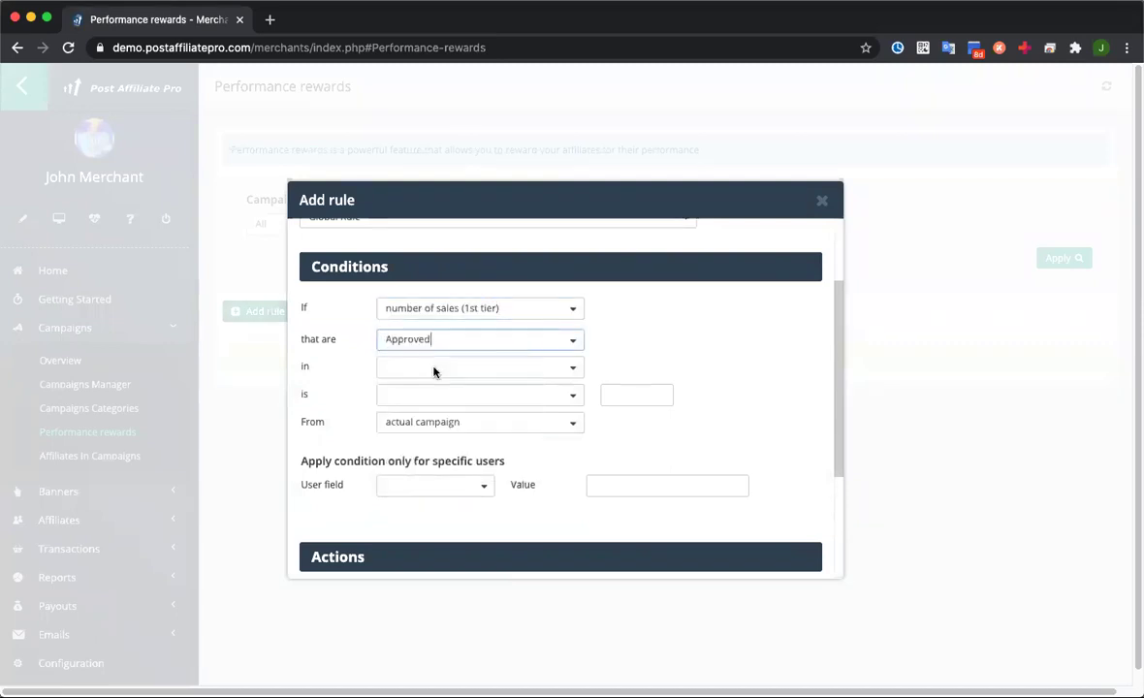
# Set the rule's condition period to Actual month and its threshold to higher than (>) 1000
pyautogui.click(398, 366)
pyautogui.click(442, 412)
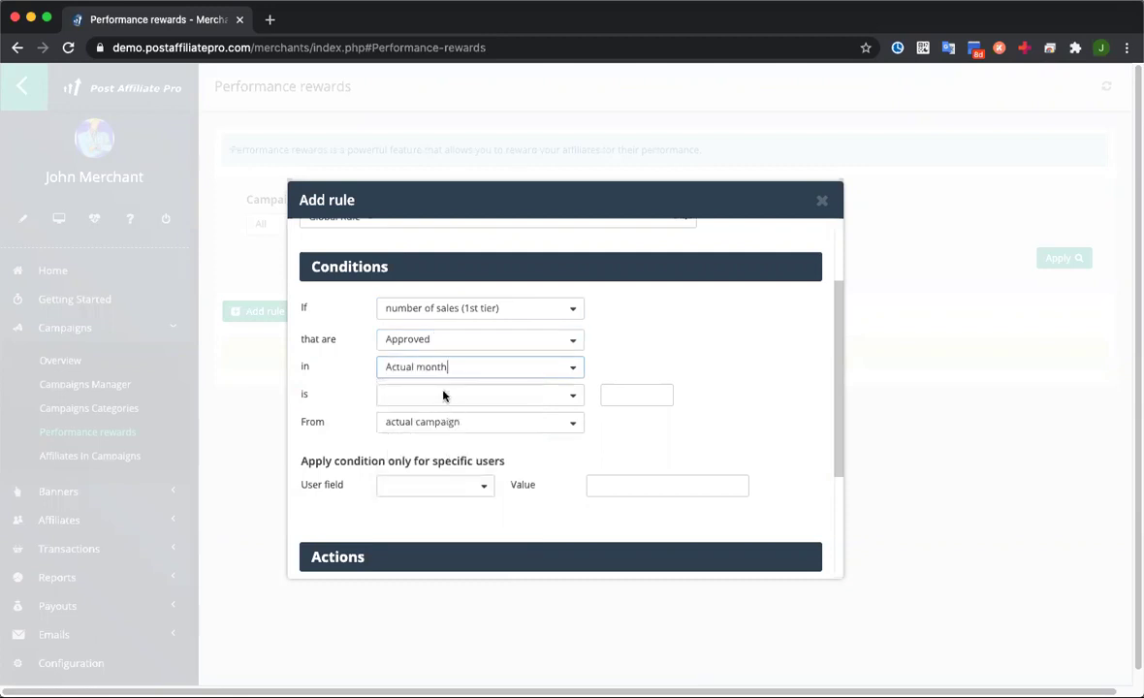
pyautogui.click(541, 400)
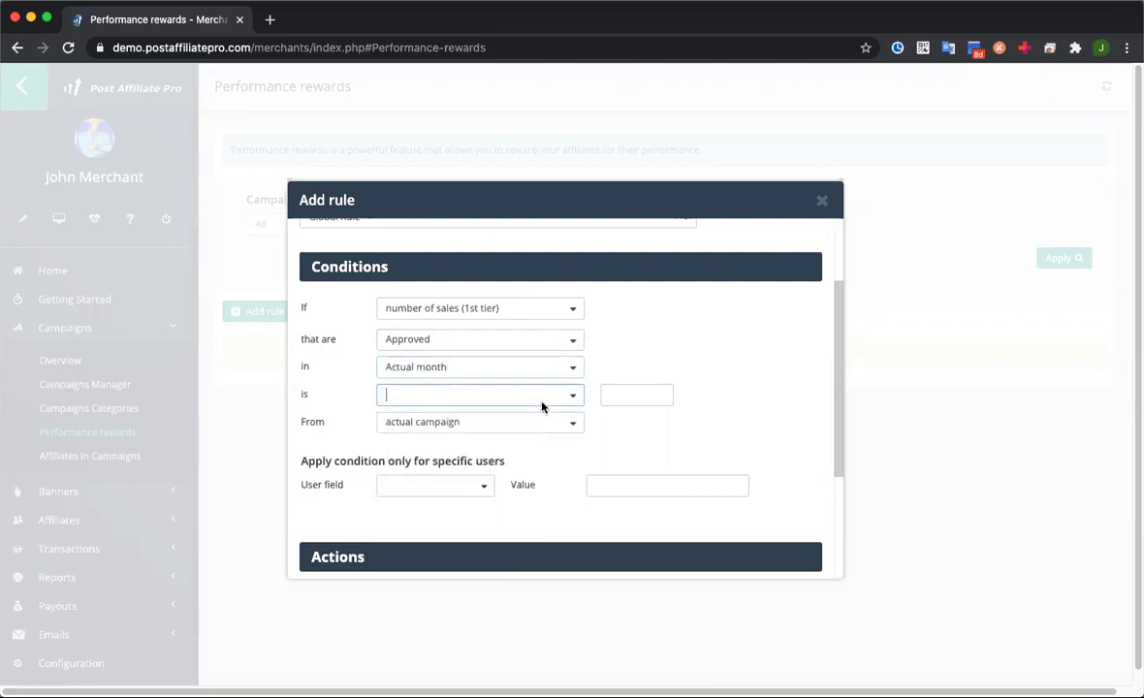
pyautogui.click(483, 438)
pyautogui.click(609, 396)
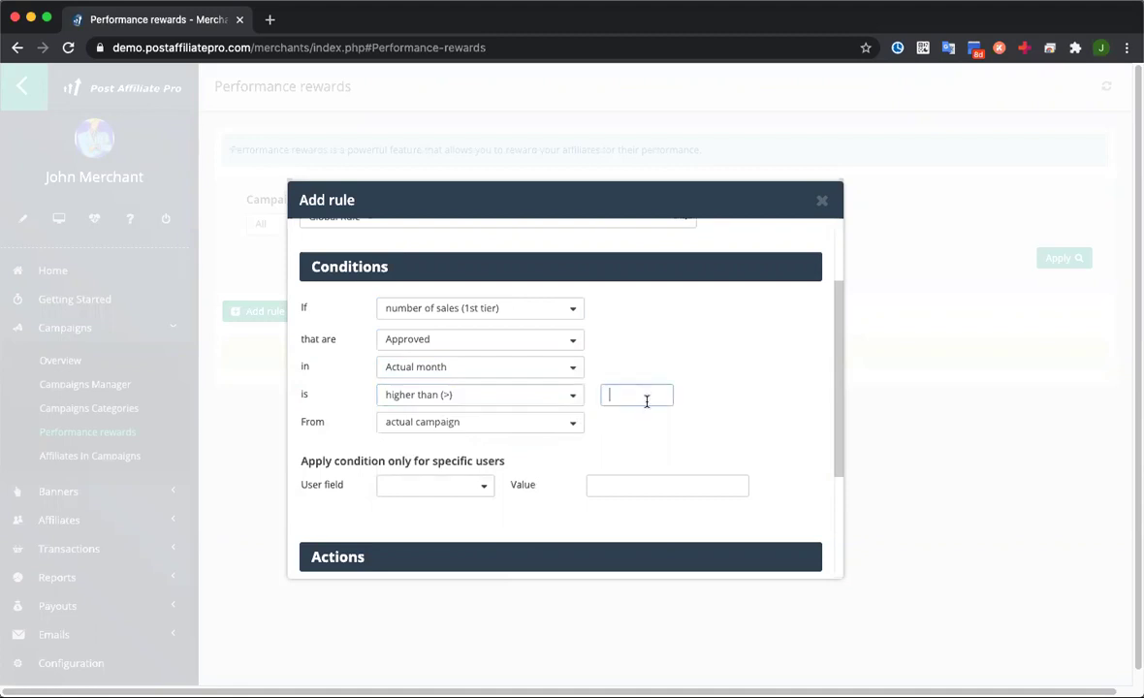
pyautogui.write('1000')
# Set the rule's action to add bonus commission
pyautogui.scroll(-3, 465, 374)
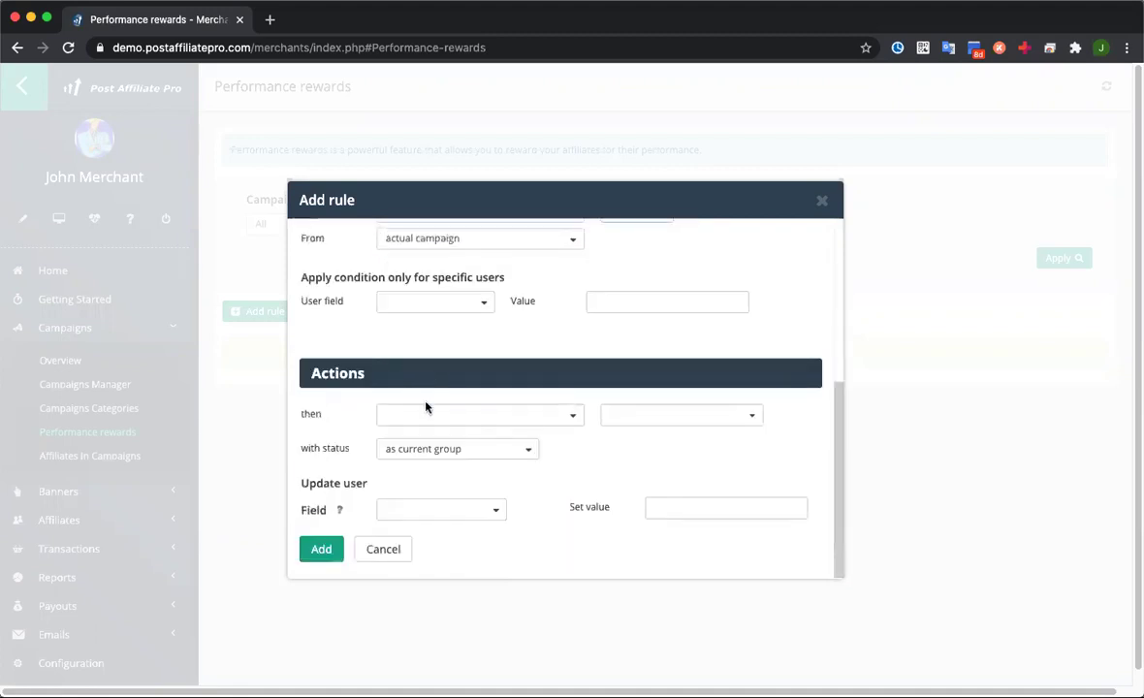
pyautogui.click(428, 413)
pyautogui.click(452, 440)
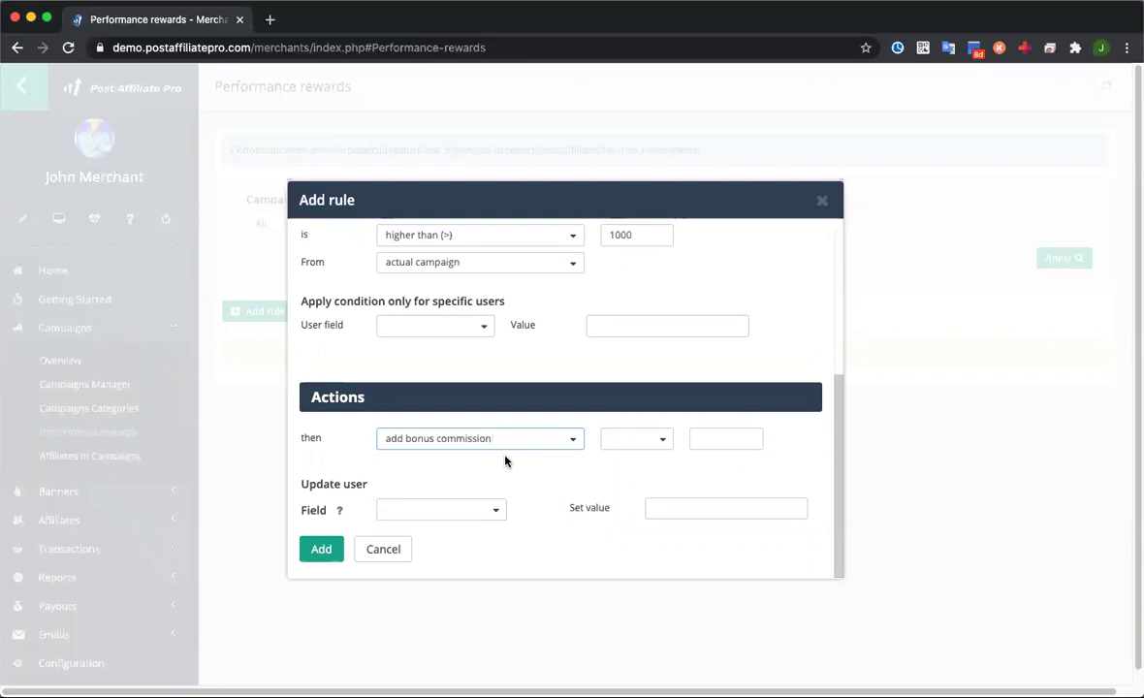
pyautogui.click(323, 548)
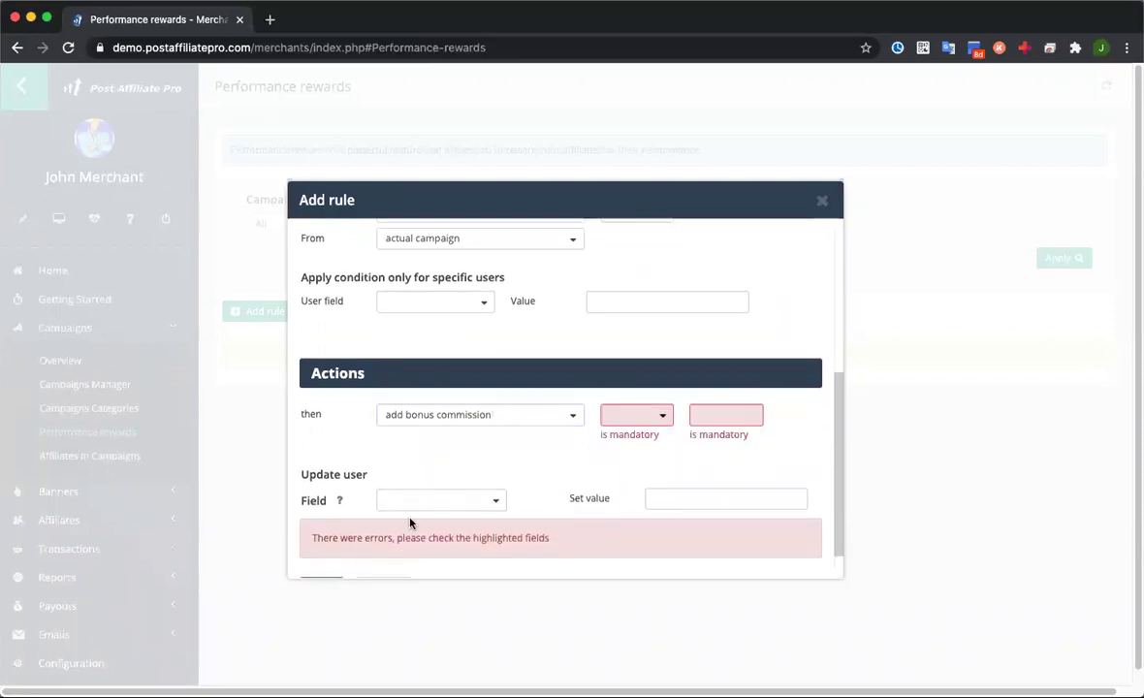
pyautogui.click(630, 416)
pyautogui.click(660, 460)
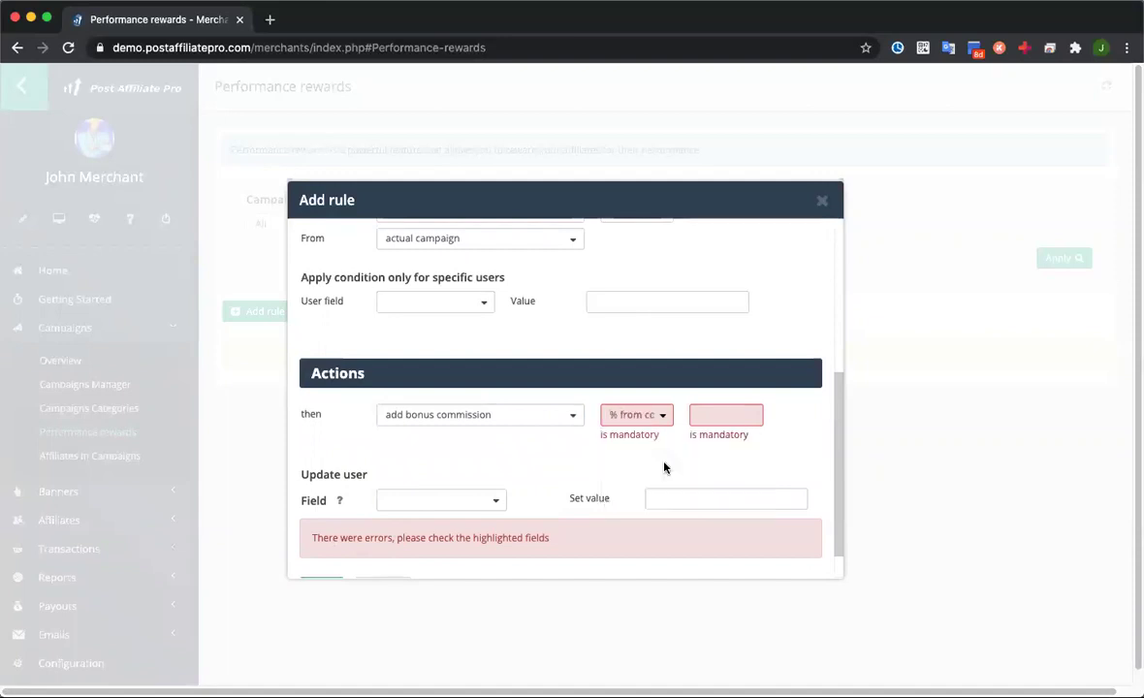
pyautogui.click(738, 414)
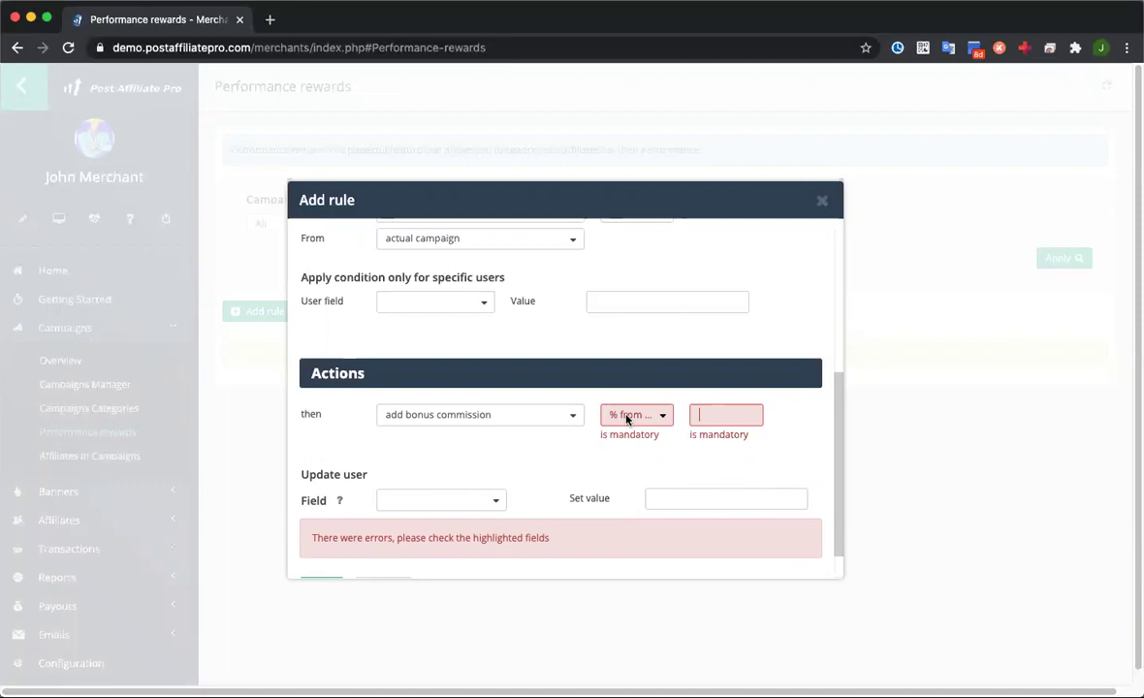
# Choose the bonus commission type, set its value to 500, and add the rule
pyautogui.click(630, 415)
pyautogui.click(655, 489)
pyautogui.click(720, 413)
pyautogui.write('500')
pyautogui.scroll(-1, 345, 502)
pyautogui.click(321, 548)
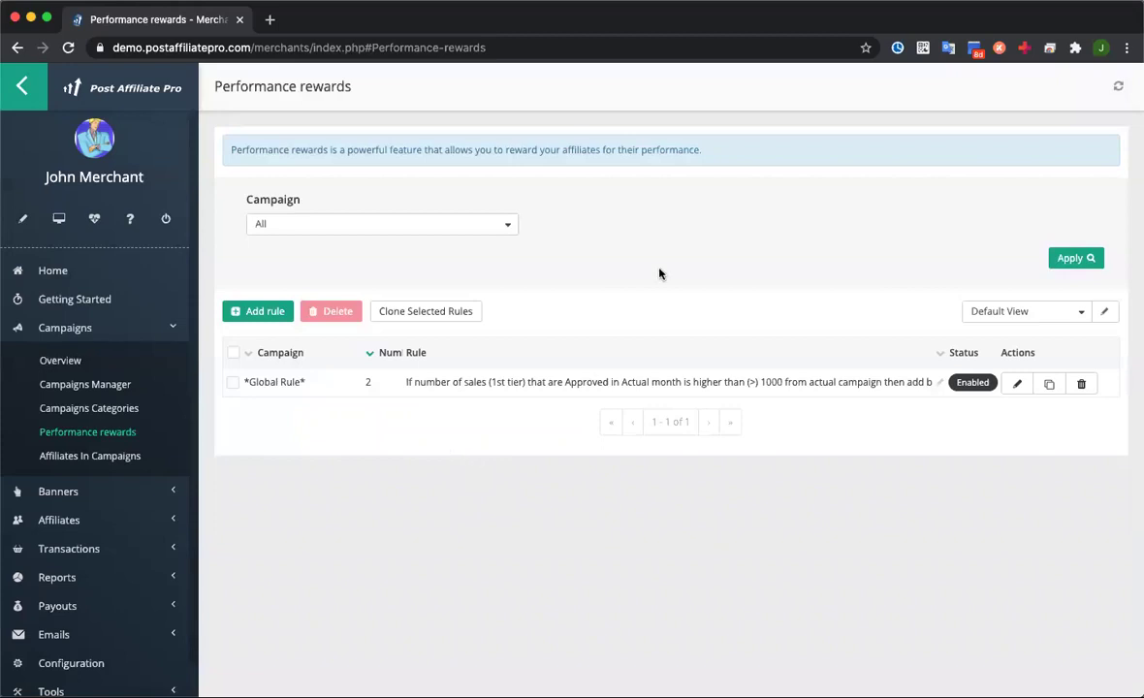
# Review the banners overview and the existing banners, and open the choice of banner types for a new banner
pyautogui.click(173, 336)
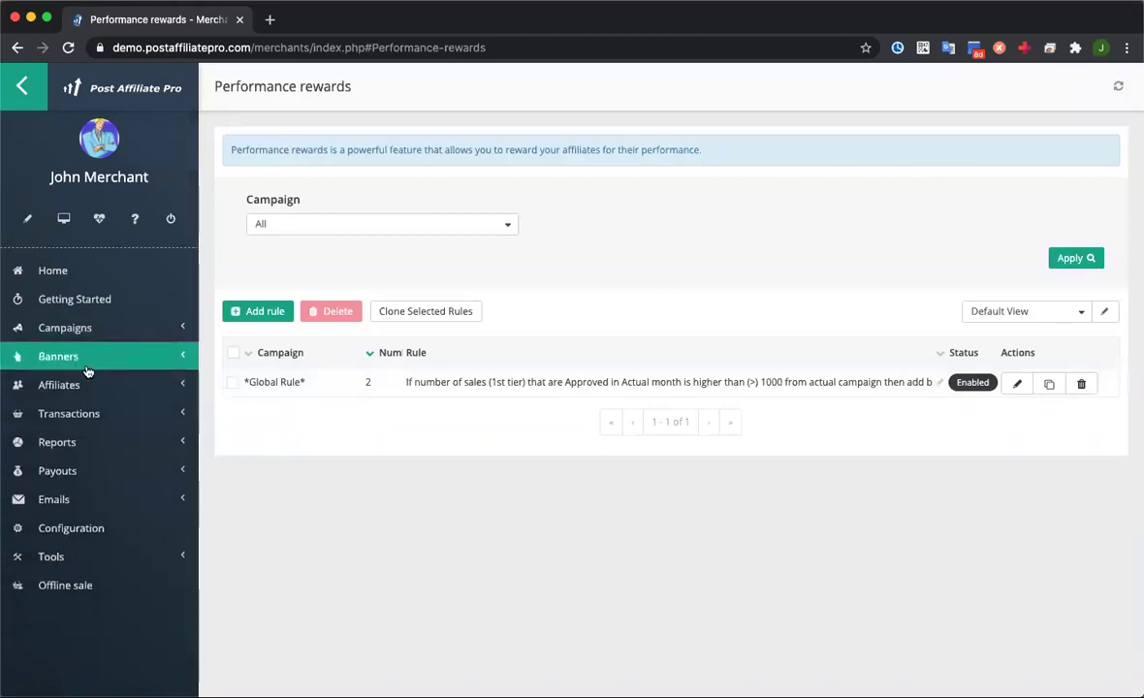
pyautogui.click(88, 359)
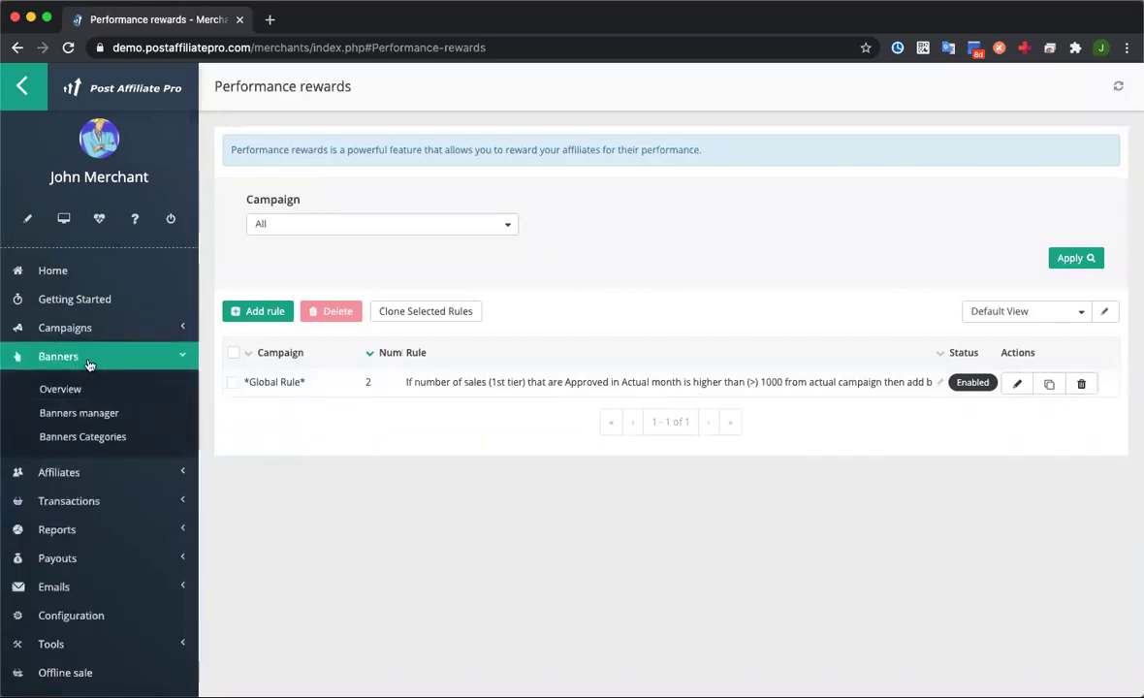
pyautogui.click(62, 391)
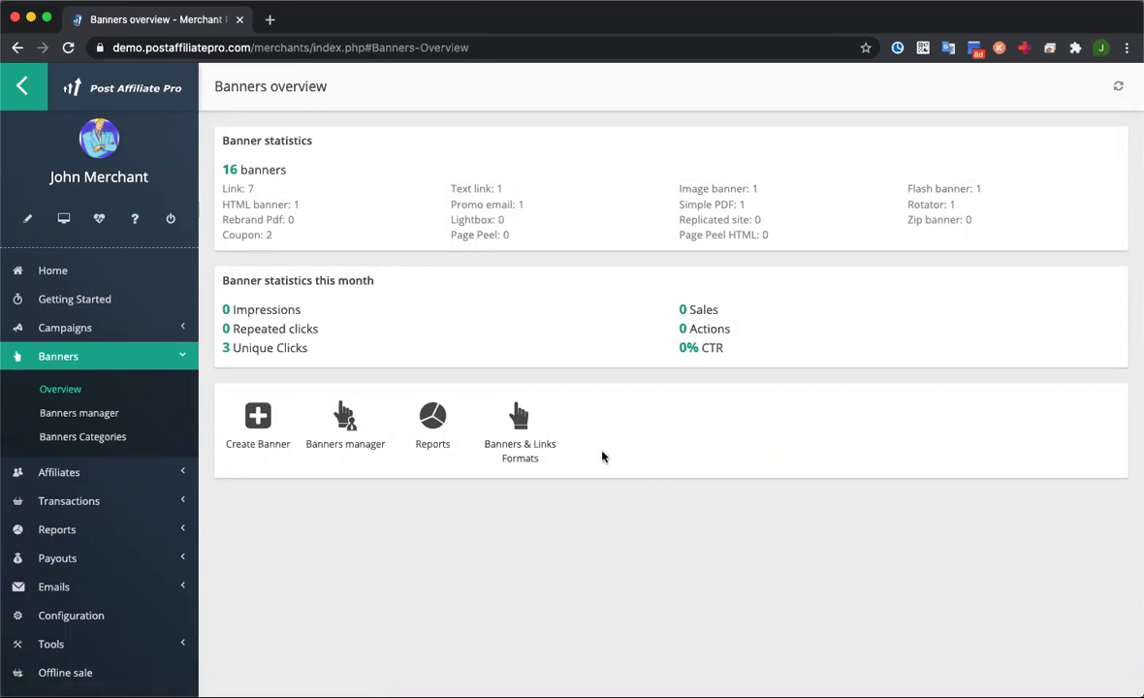
pyautogui.click(73, 414)
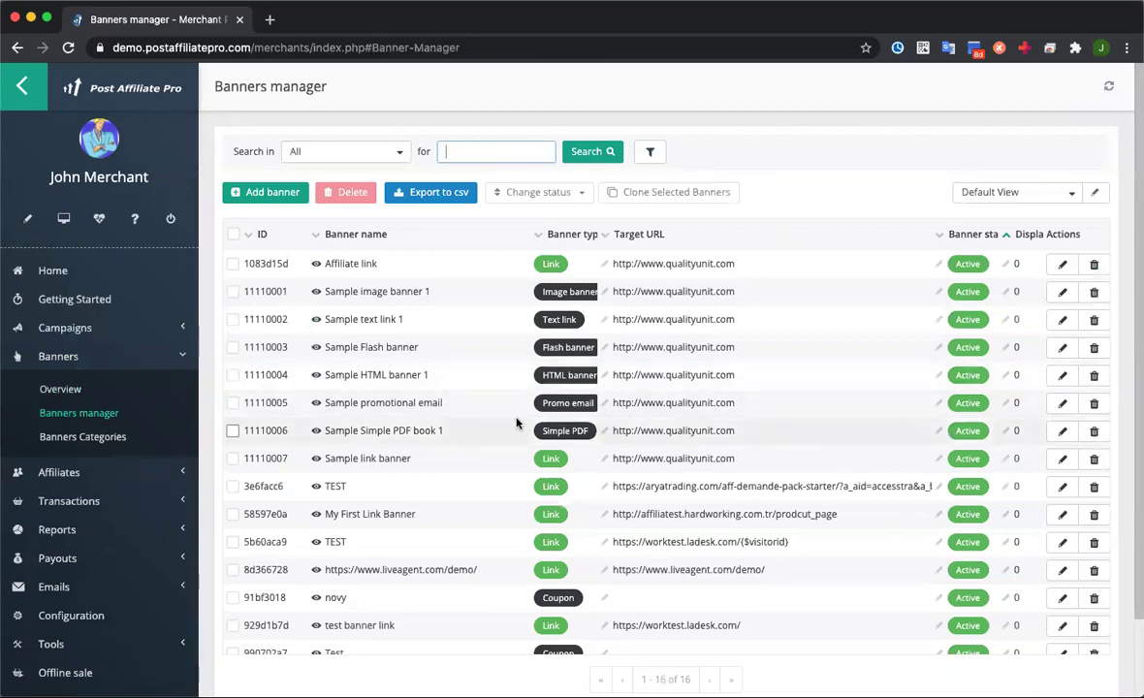
pyautogui.click(266, 192)
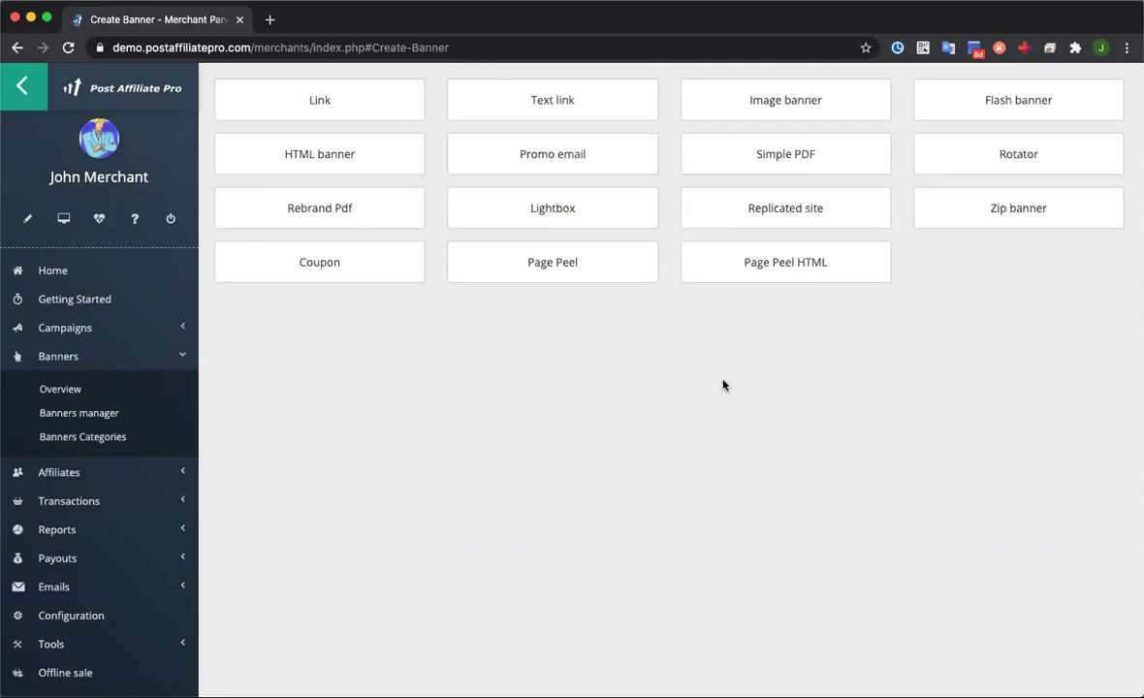
# View the affiliate statistics overview and the full list of affiliates in the affiliate manager
pyautogui.click(135, 471)
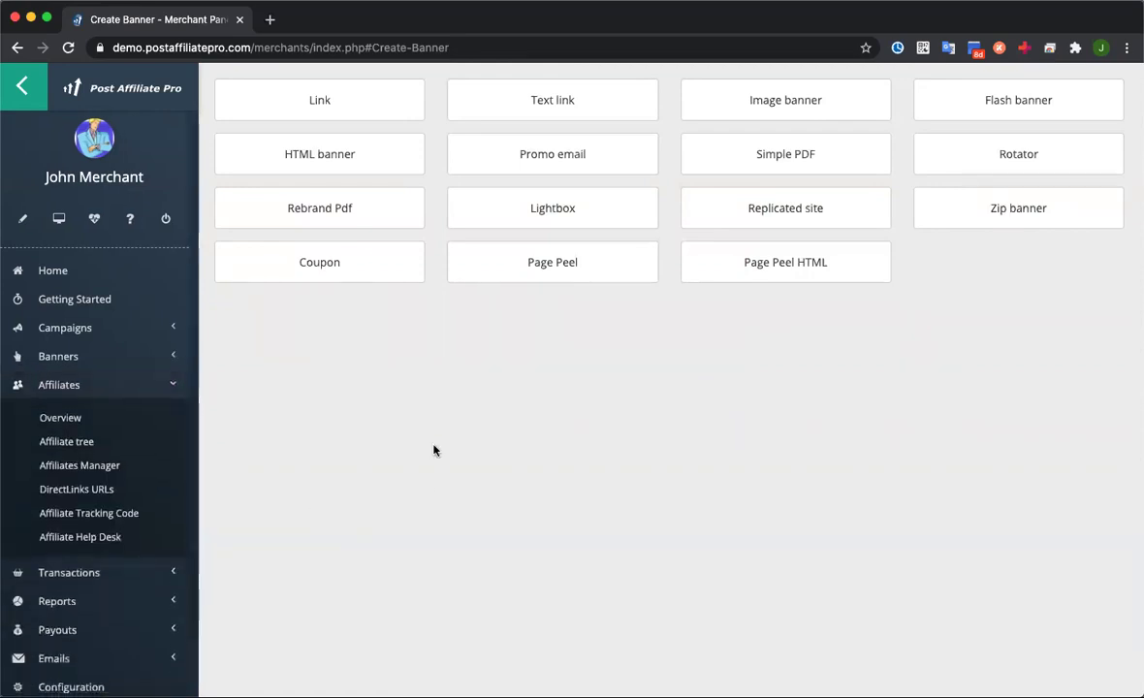
pyautogui.click(79, 418)
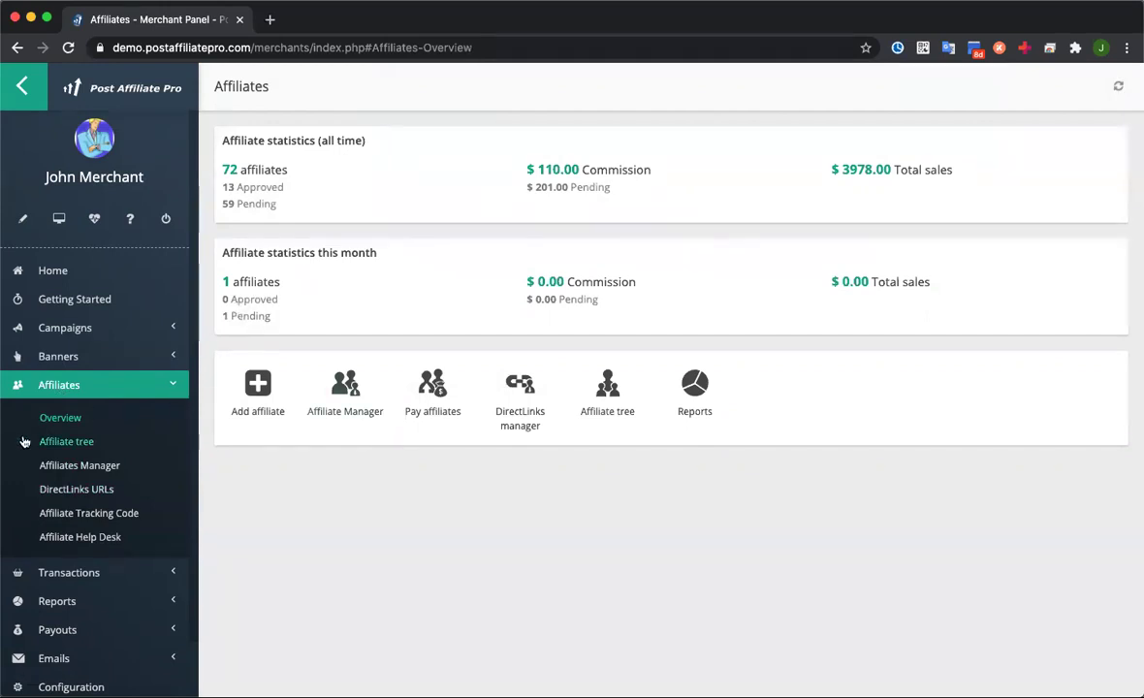
pyautogui.click(54, 469)
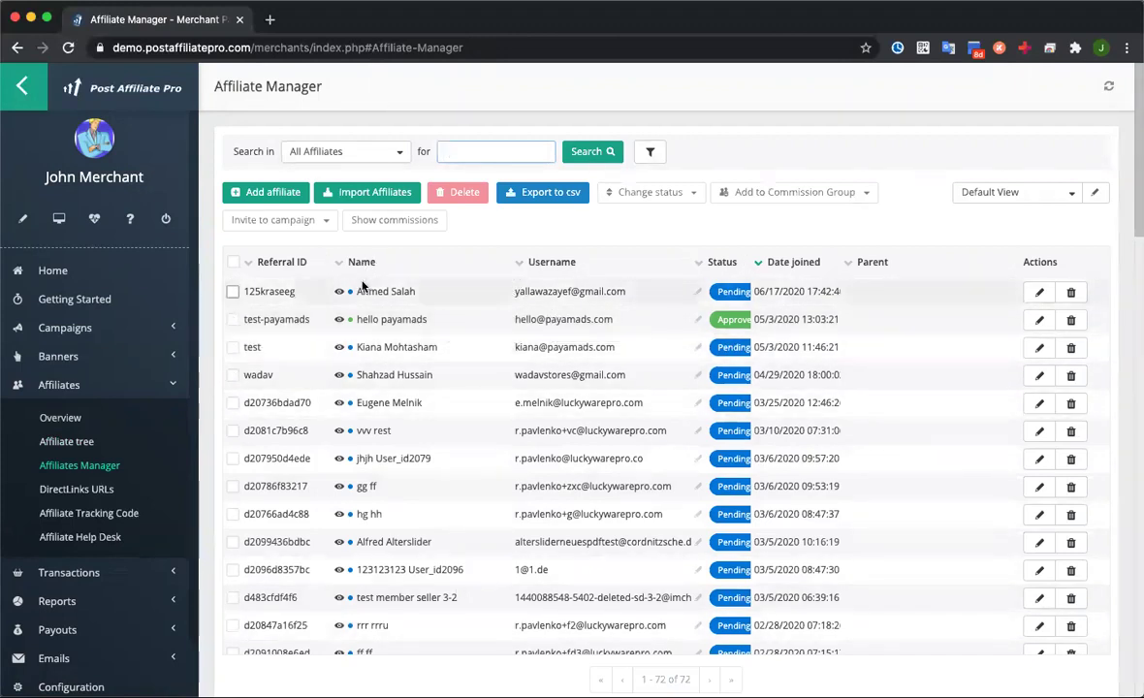
# Open the first listed affiliate for editing and look through their personal details, stats, payout settings and tracking
pyautogui.click(1040, 292)
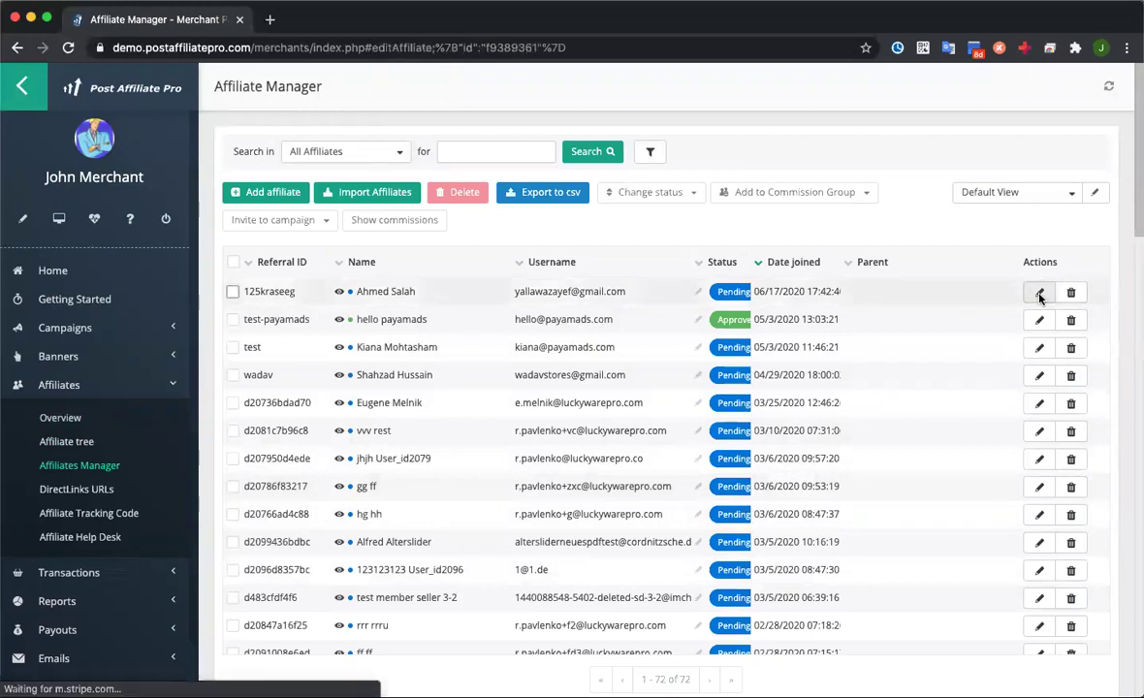
pyautogui.scroll(-3, 322, 362)
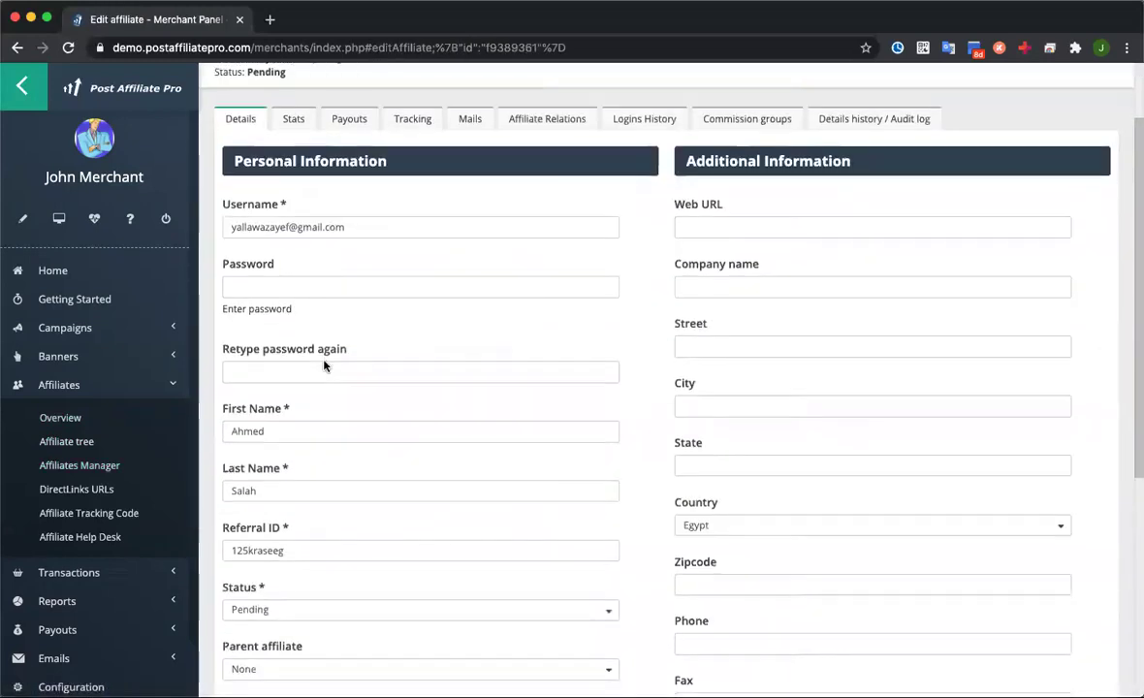
pyautogui.scroll(3, 424, 399)
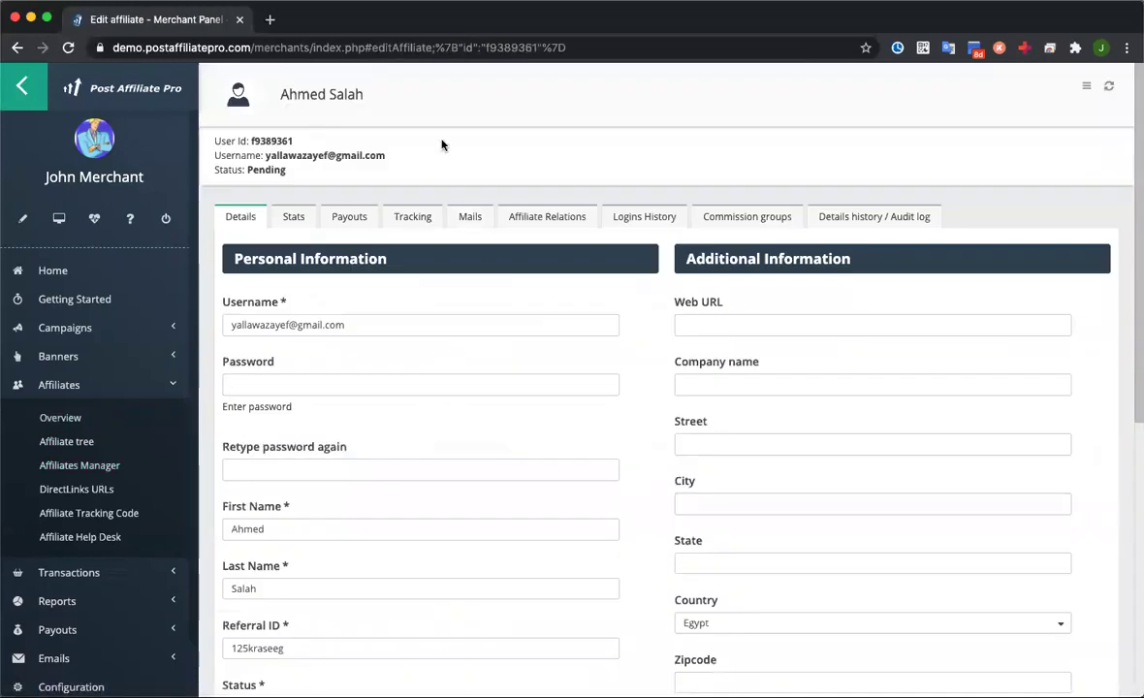
pyautogui.click(293, 217)
pyautogui.click(368, 220)
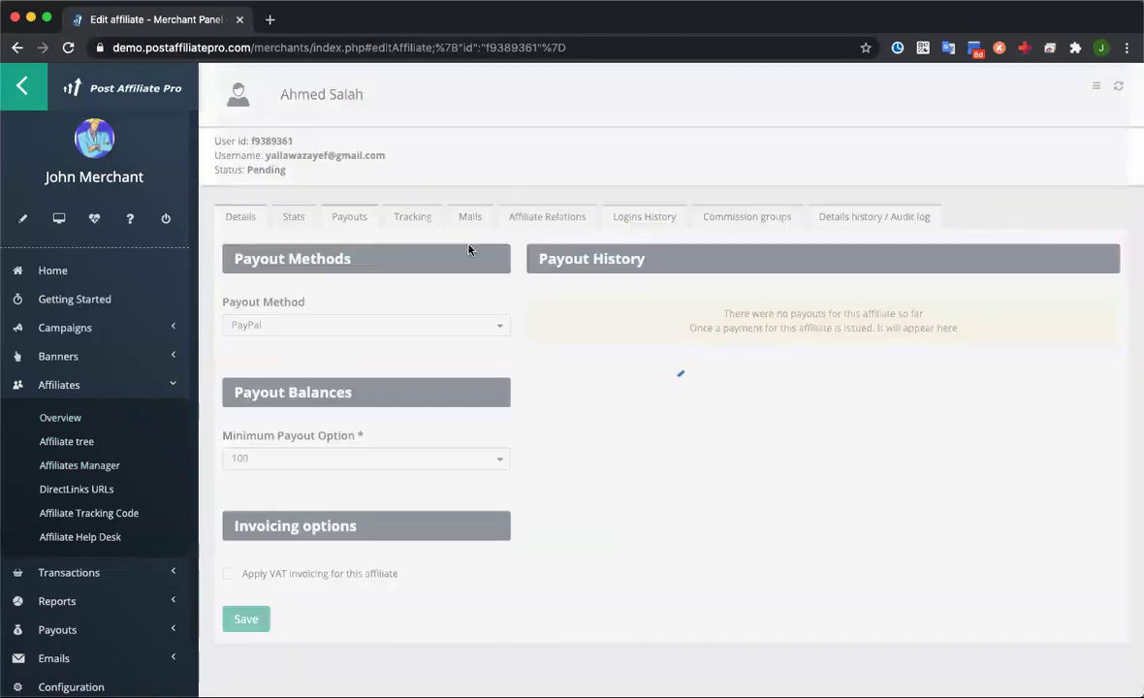
pyautogui.click(413, 219)
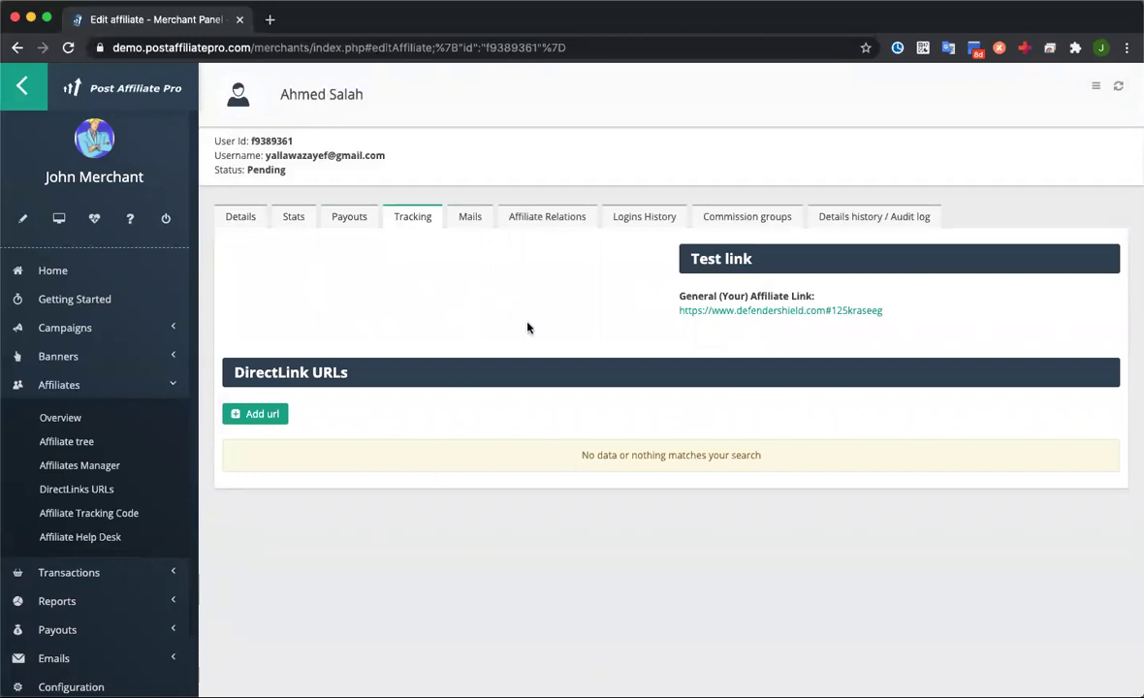
# View the affiliate tree, expand the first affiliate's subaffiliates, and view the list of DirectLink URLs
pyautogui.click(60, 446)
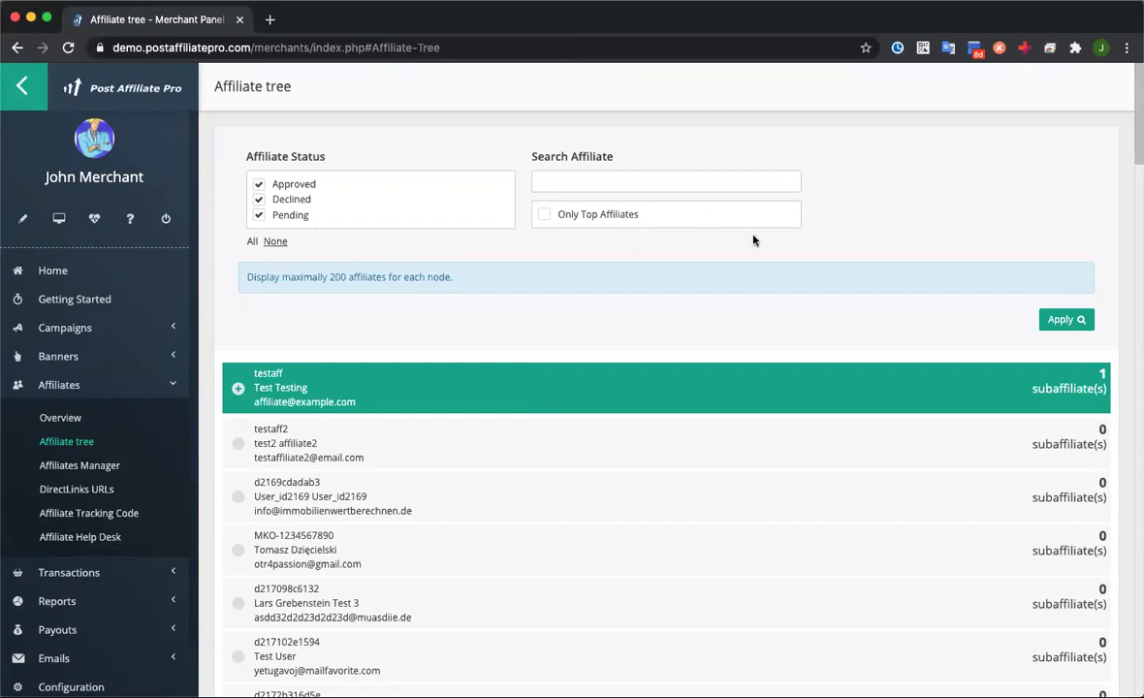
pyautogui.scroll(-1, 334, 349)
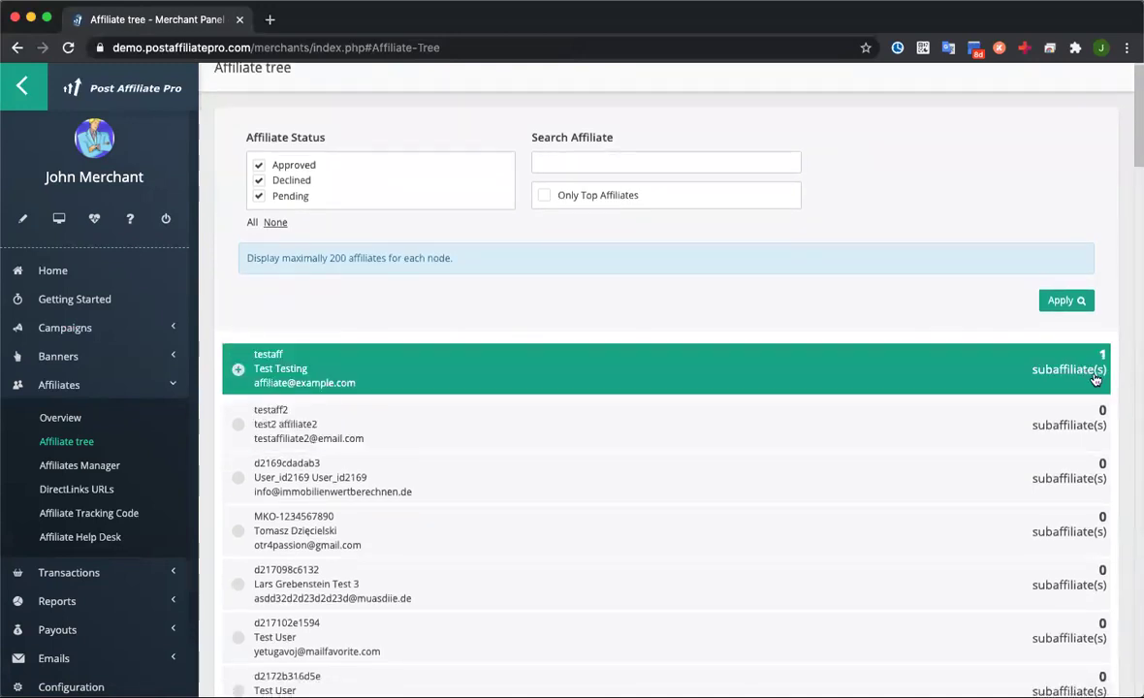
pyautogui.click(238, 370)
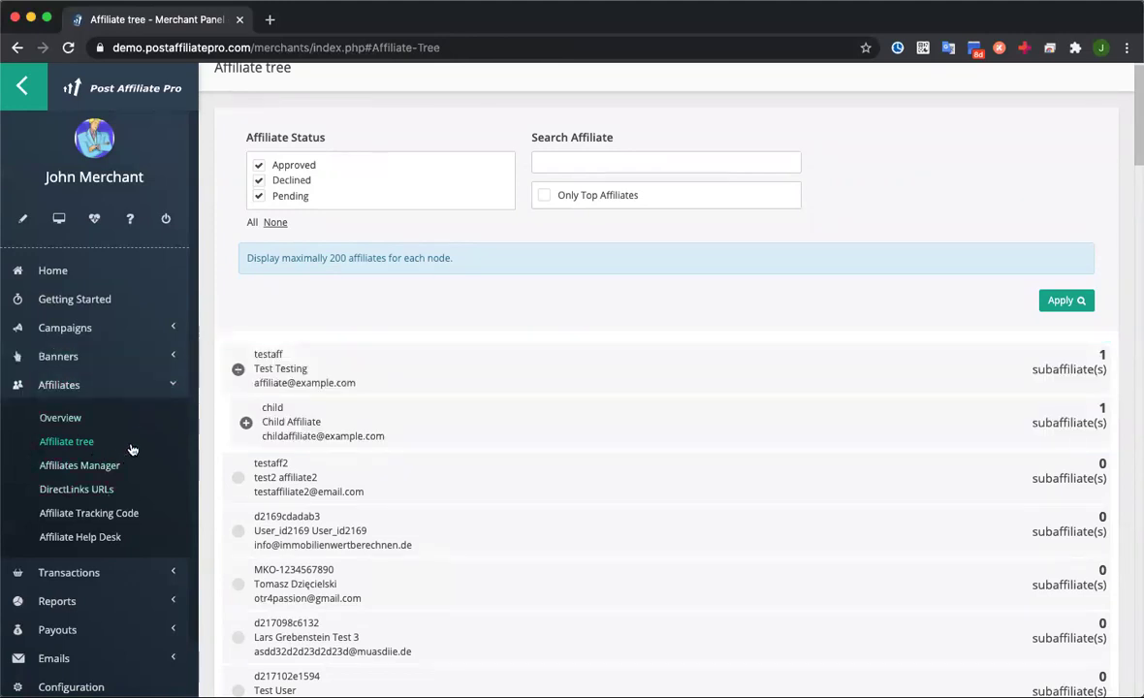
pyautogui.click(68, 492)
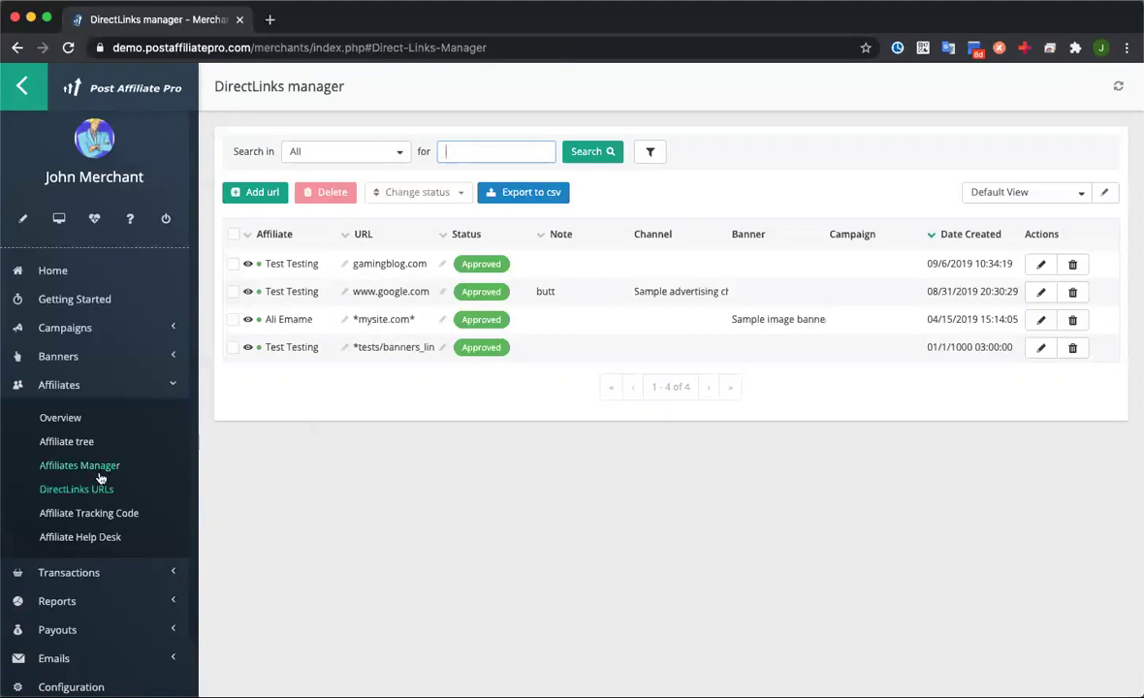
# View the transactions overview, the clicks list and the list of commissions
pyautogui.scroll(-1, 100, 477)
pyautogui.click(84, 546)
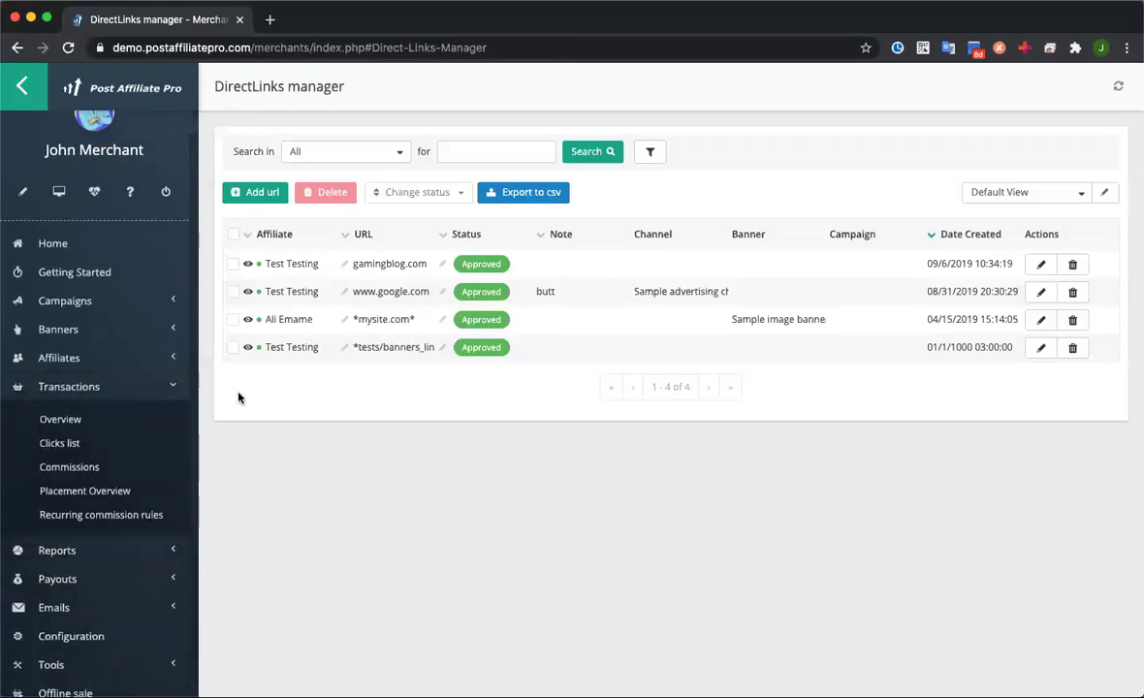
pyautogui.click(83, 419)
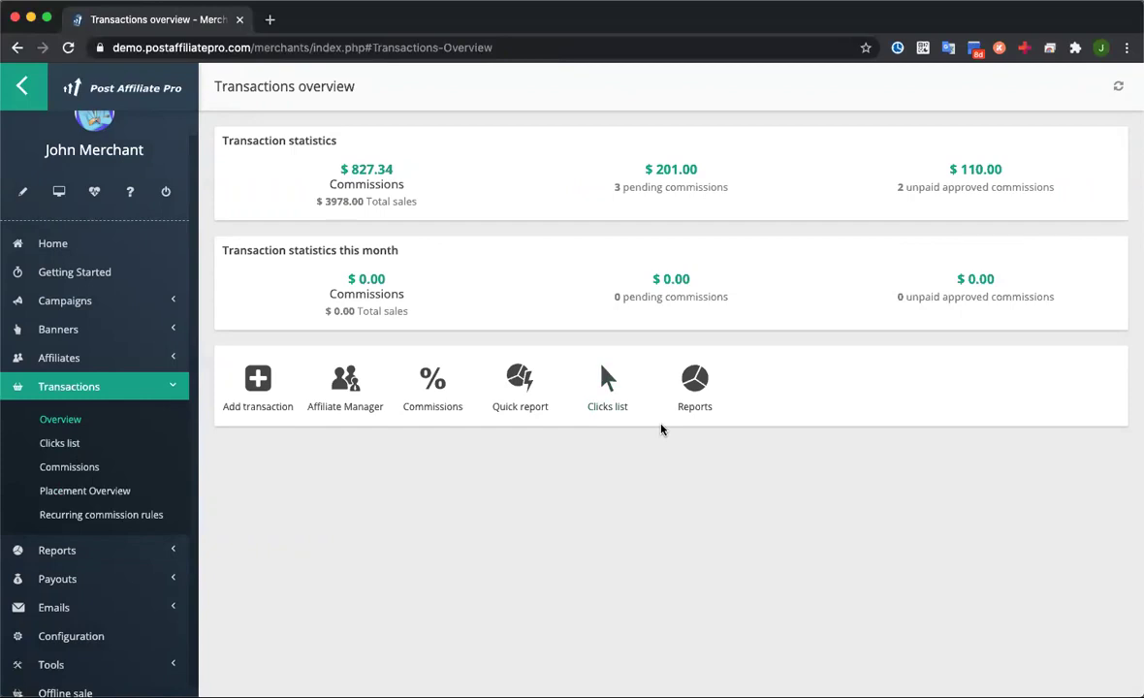
pyautogui.click(56, 445)
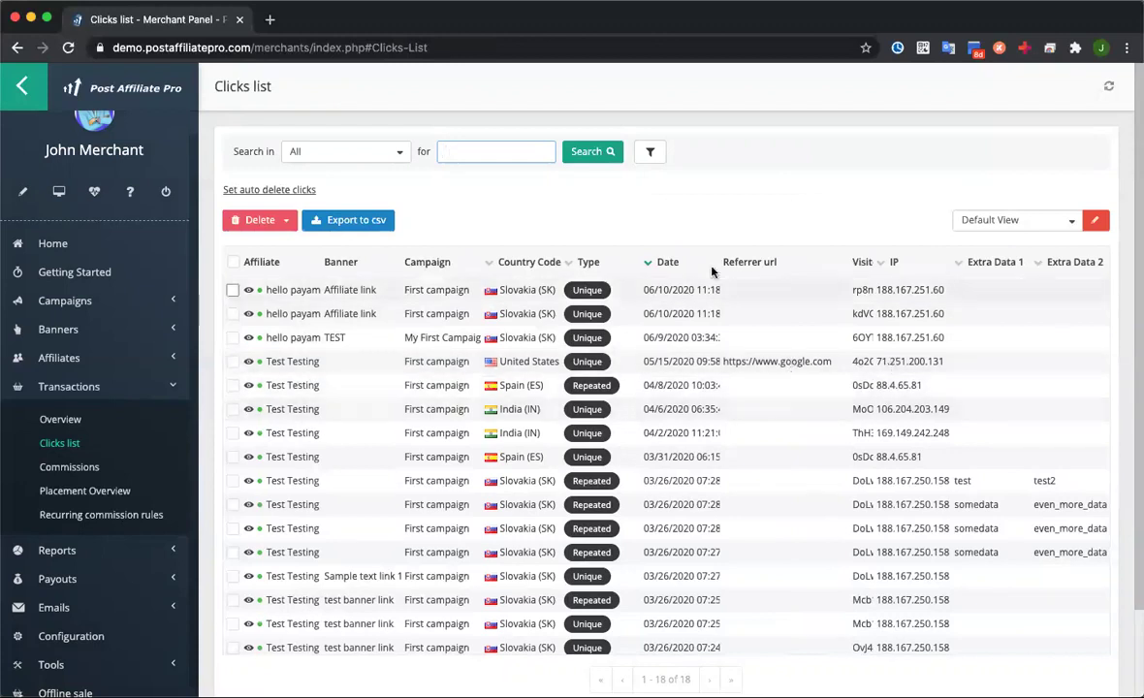
pyautogui.click(66, 466)
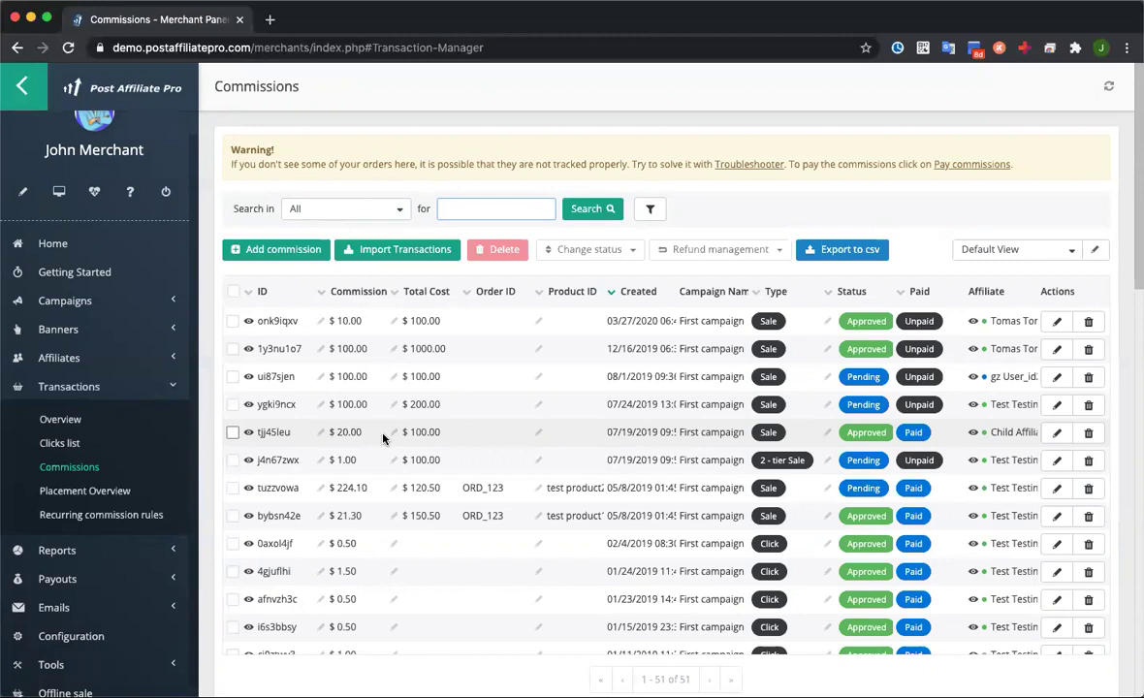
pyautogui.scroll(-1, 226, 388)
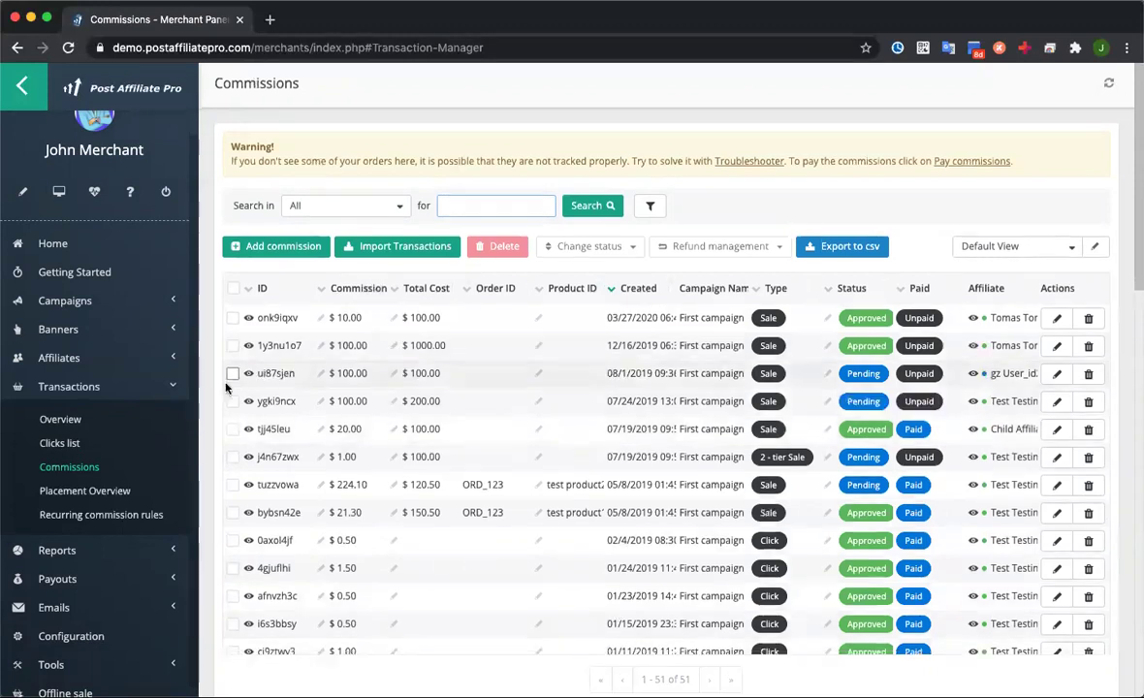
# View the reports overview and available report types, and look through the quick report's counts and commissions
pyautogui.click(104, 502)
pyautogui.scroll(-3, 102, 380)
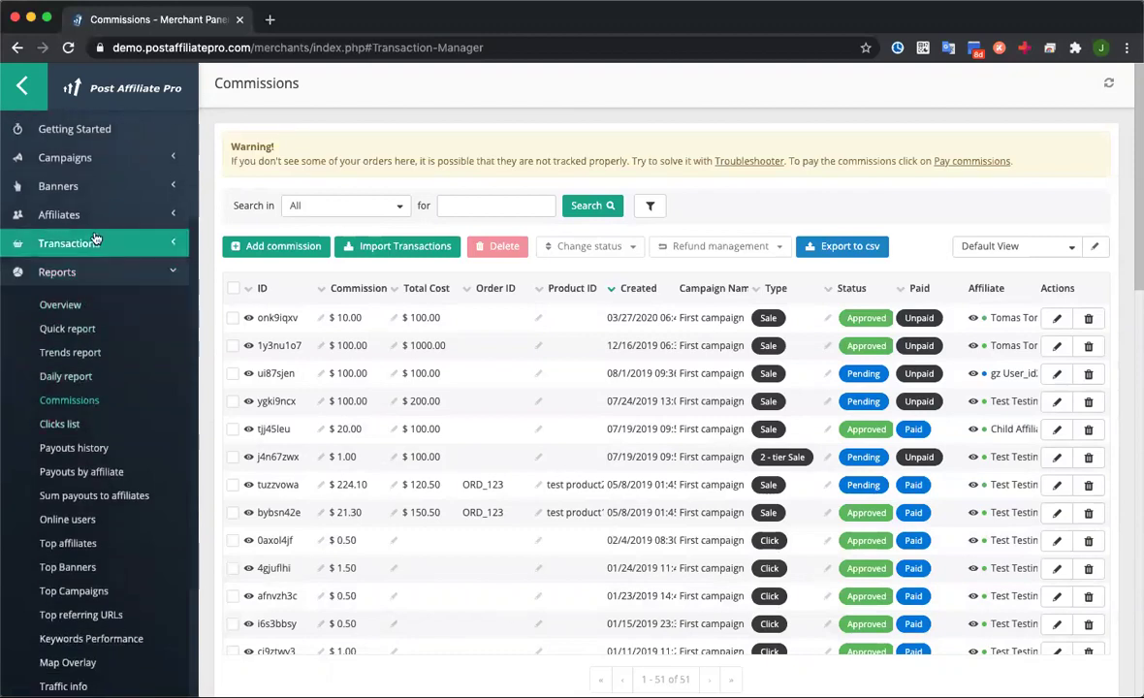
pyautogui.click(77, 306)
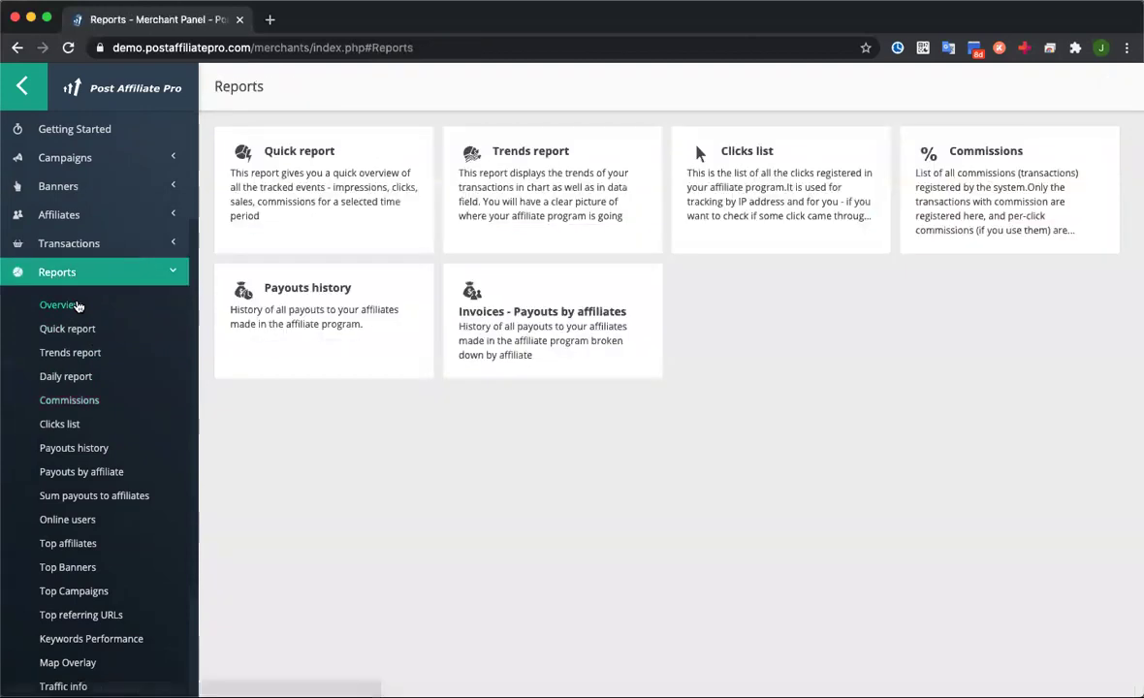
pyautogui.scroll(-1, 62, 351)
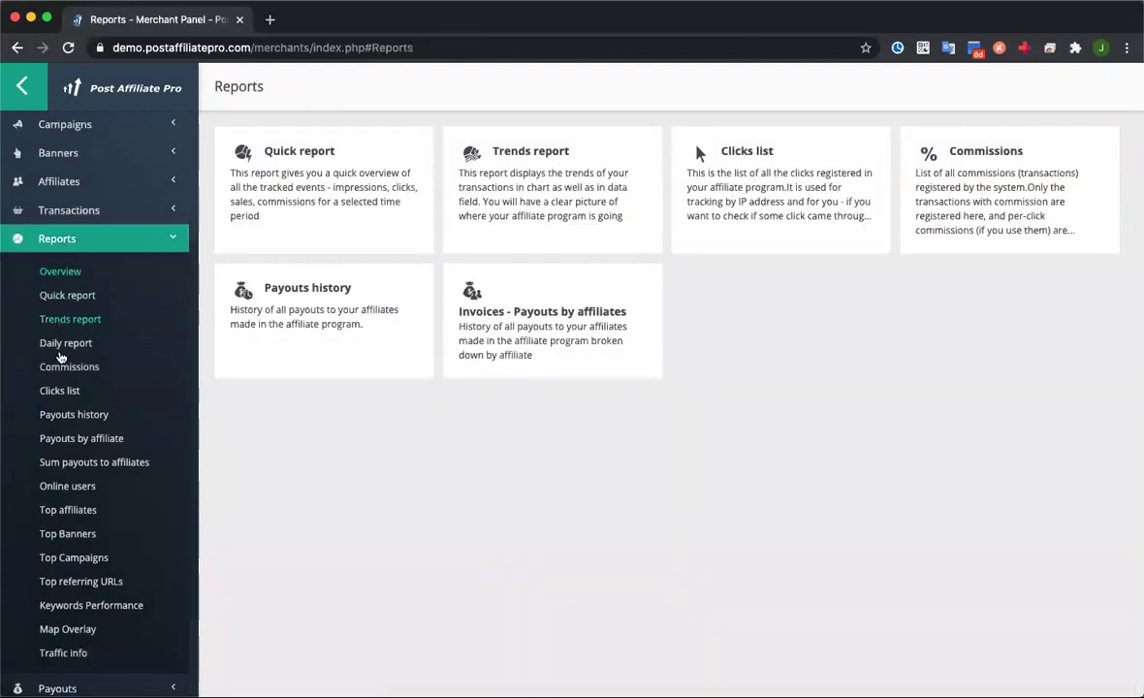
pyautogui.scroll(-3, 73, 290)
pyautogui.scroll(1, 83, 258)
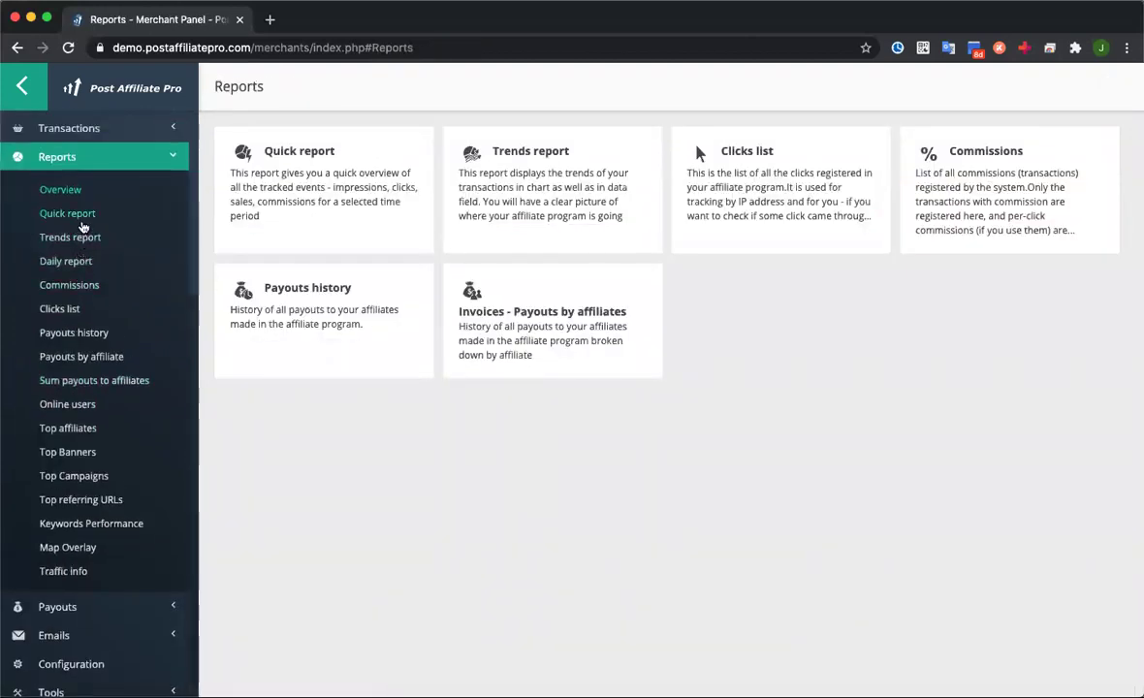
pyautogui.click(82, 223)
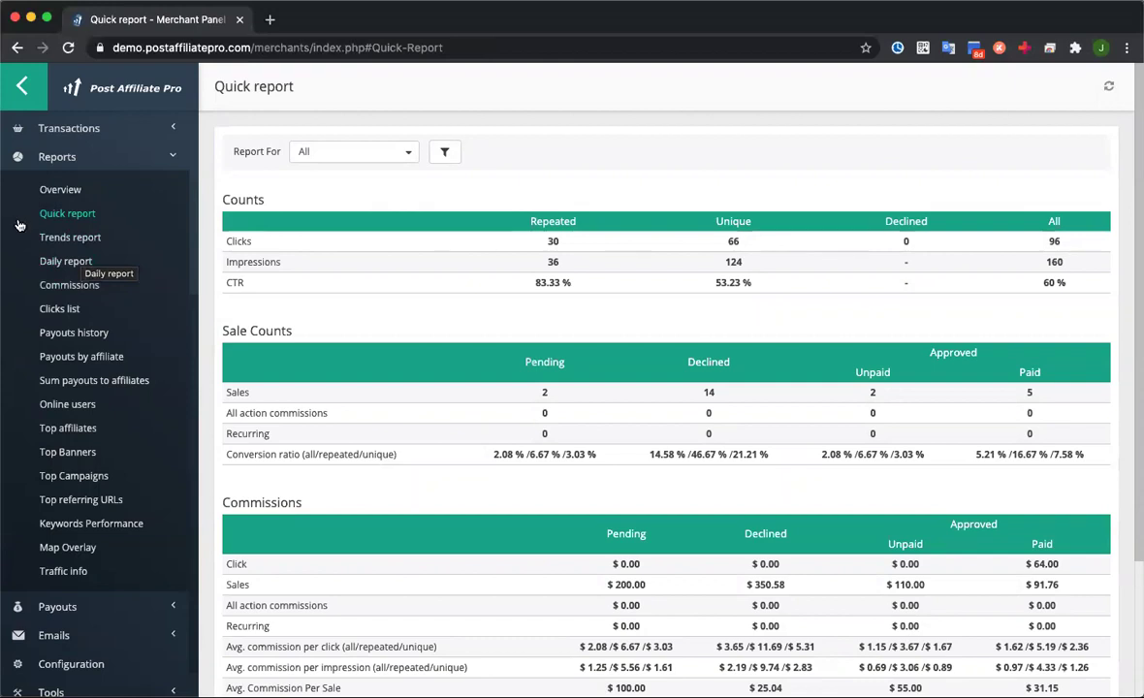
pyautogui.scroll(-3, 339, 257)
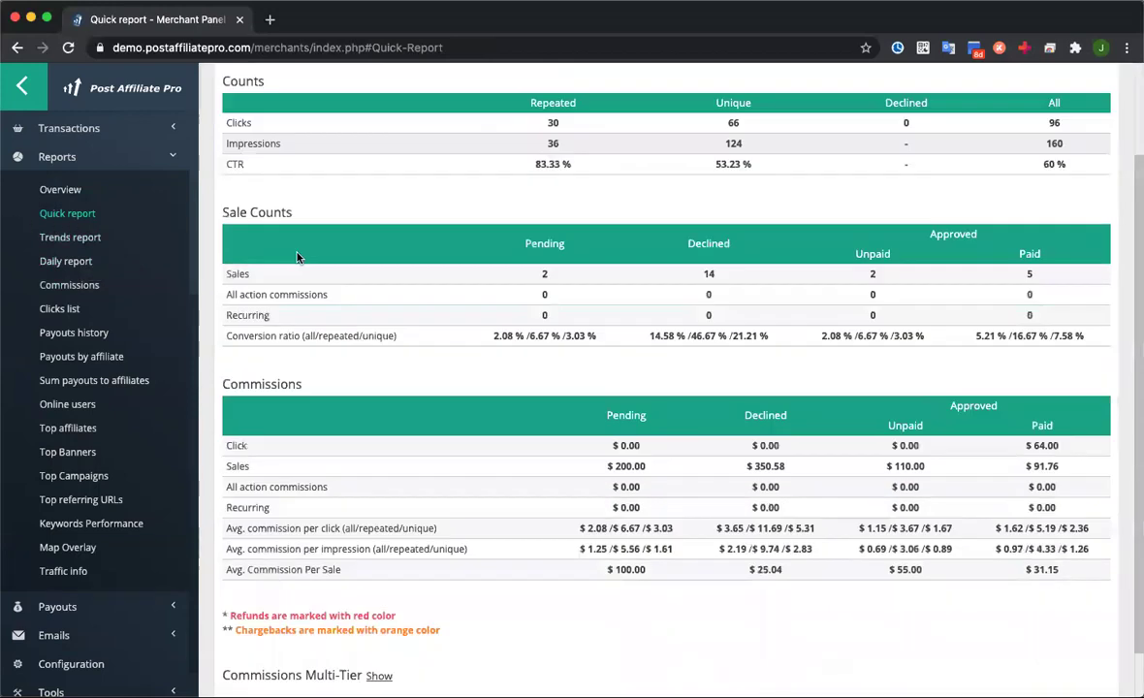
# Look through the trends report for the last 30 days, and view the daily report and the commissions report
pyautogui.click(64, 237)
pyautogui.scroll(-2, 427, 298)
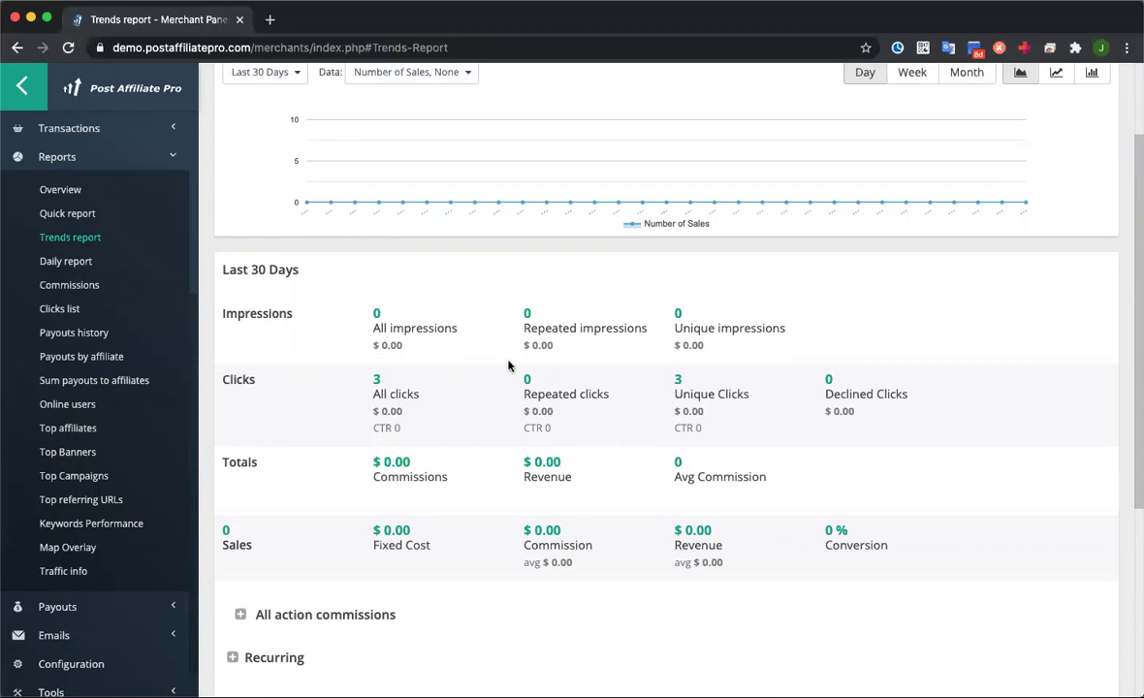
pyautogui.scroll(3, 508, 365)
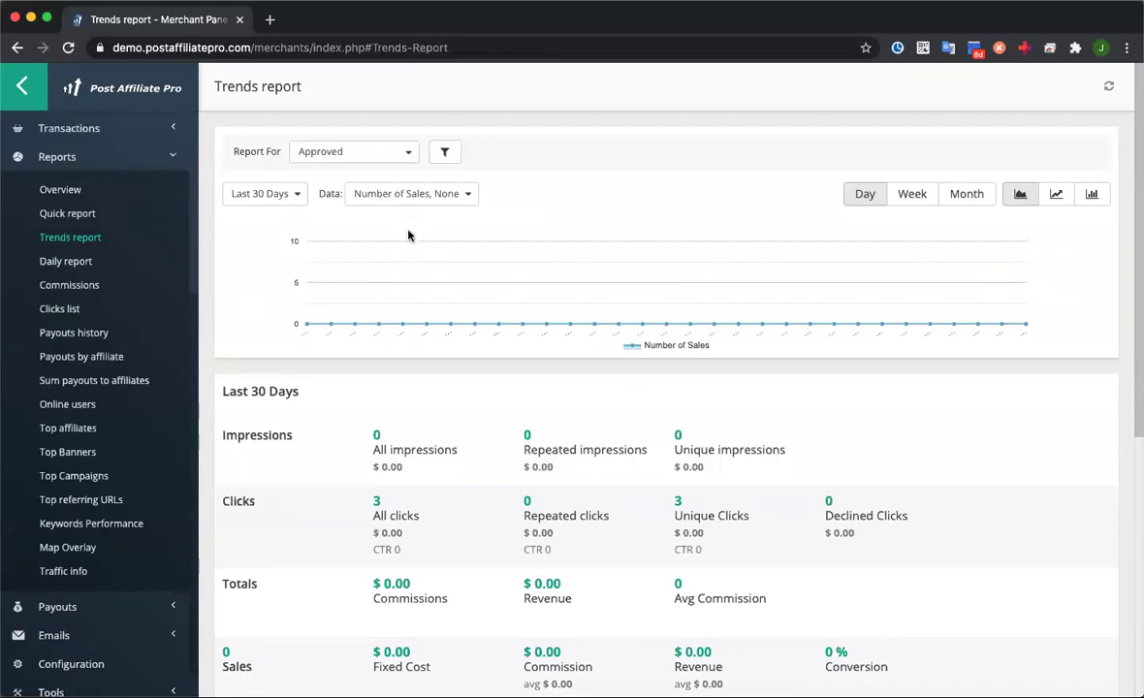
pyautogui.scroll(-5, 416, 246)
pyautogui.scroll(5, 422, 245)
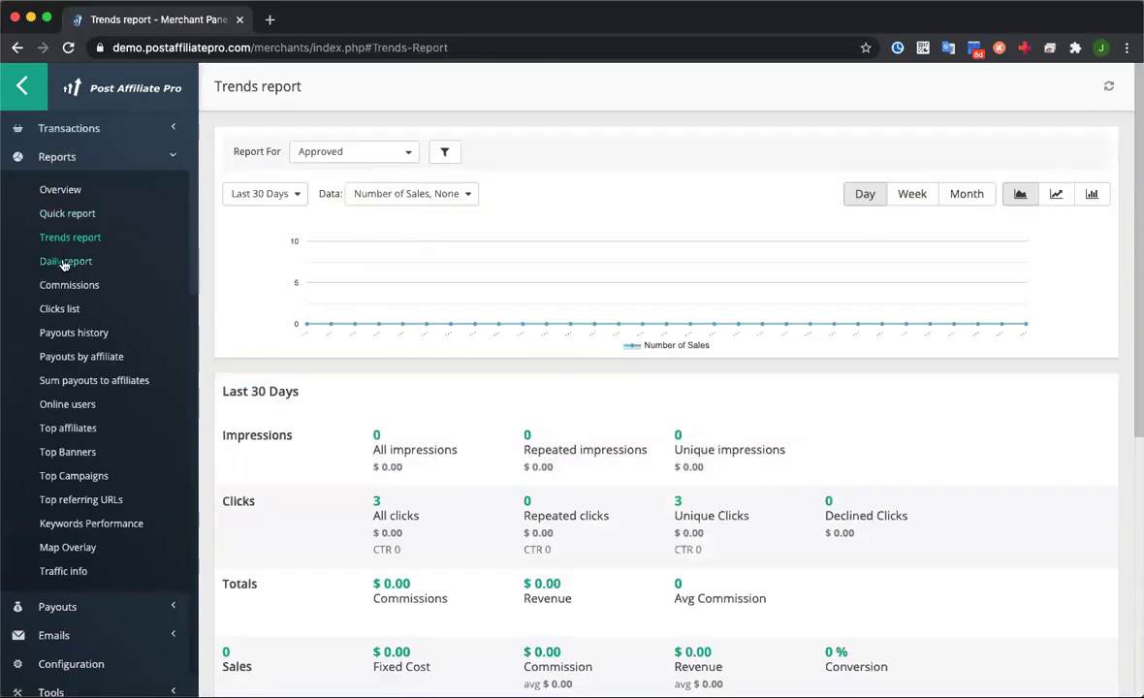
pyautogui.click(78, 262)
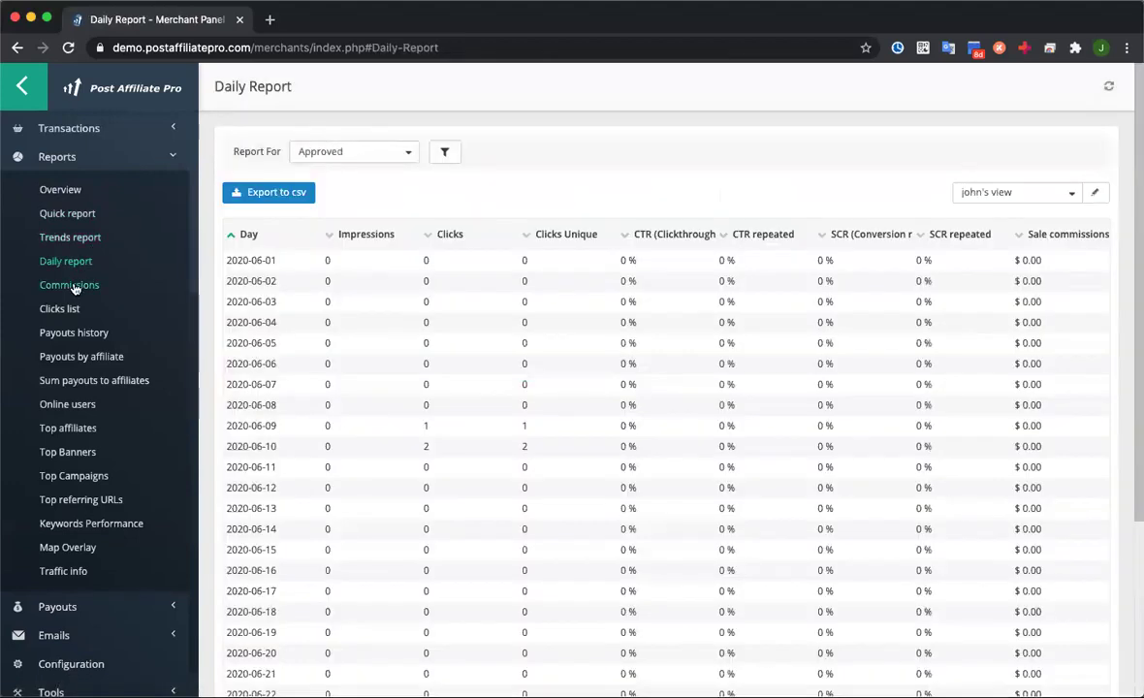
pyautogui.click(76, 288)
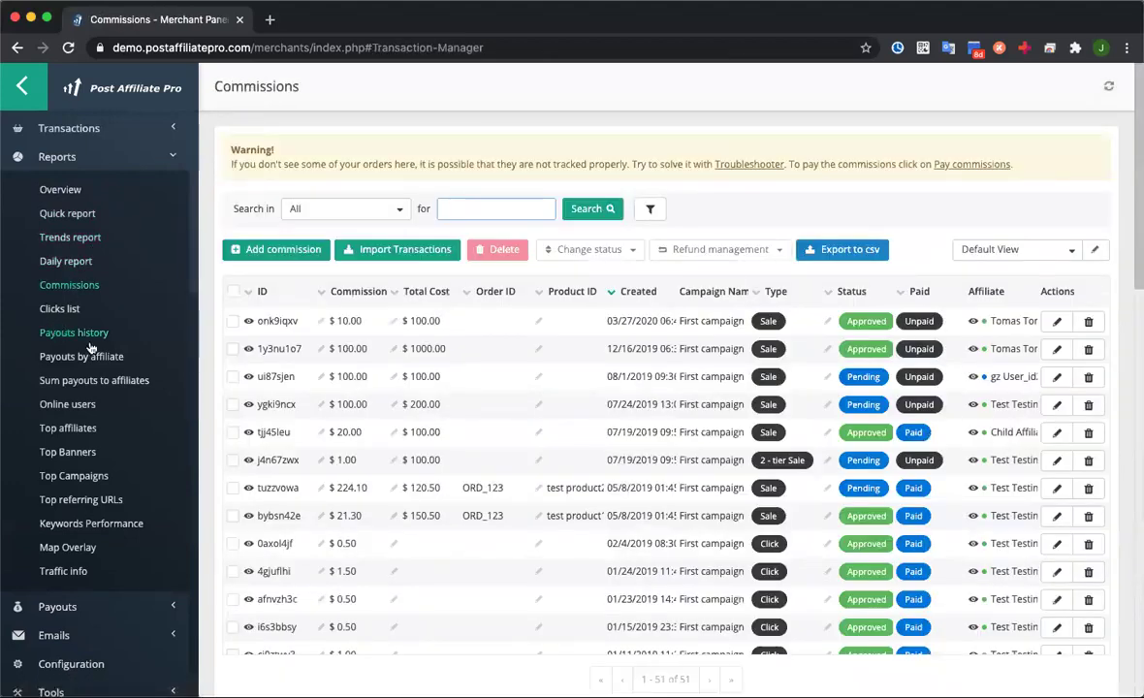
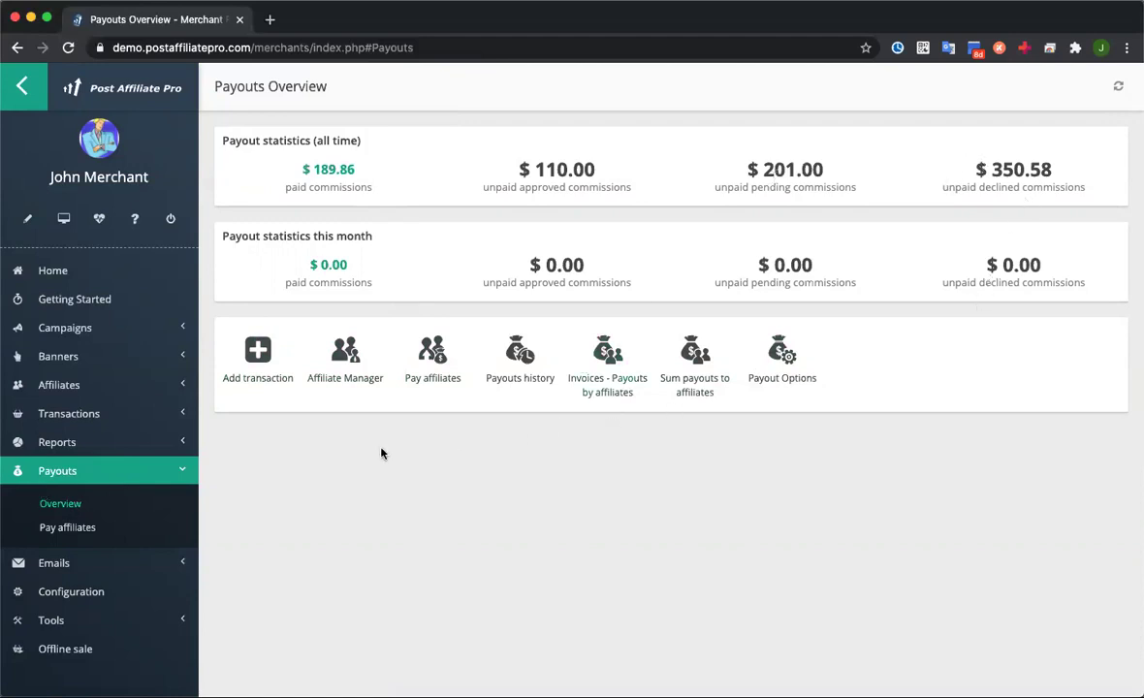
# Select all affiliates in the pay affiliates list, view the form for labelling them as paid, and close it without paying
pyautogui.click(62, 525)
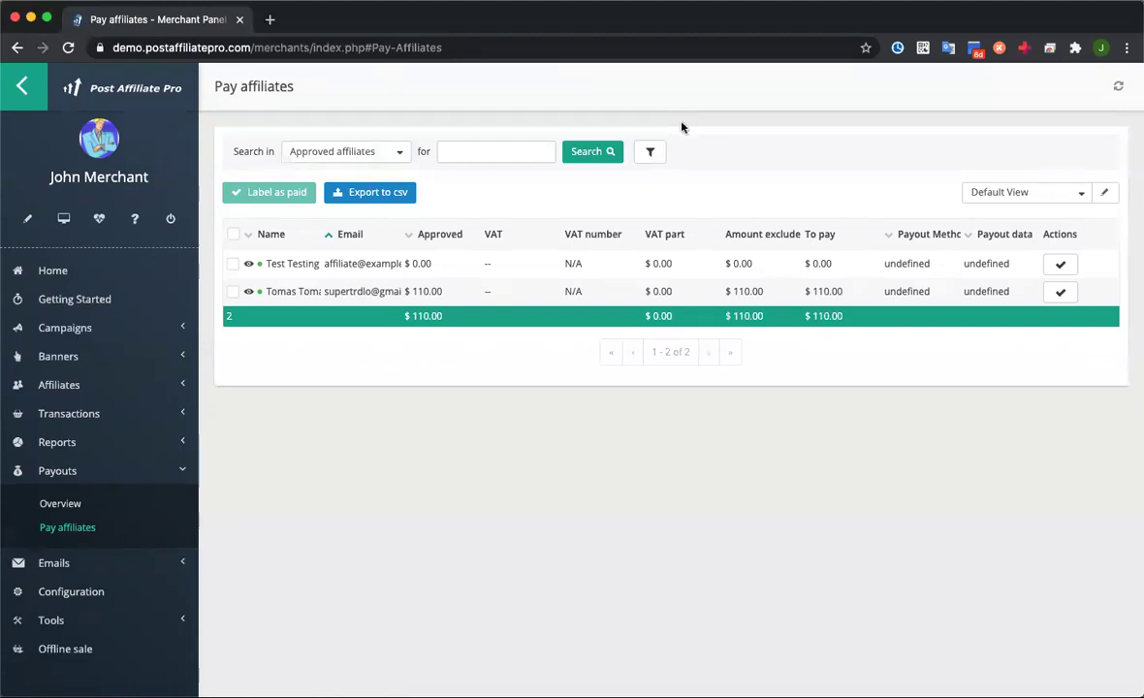
pyautogui.click(232, 234)
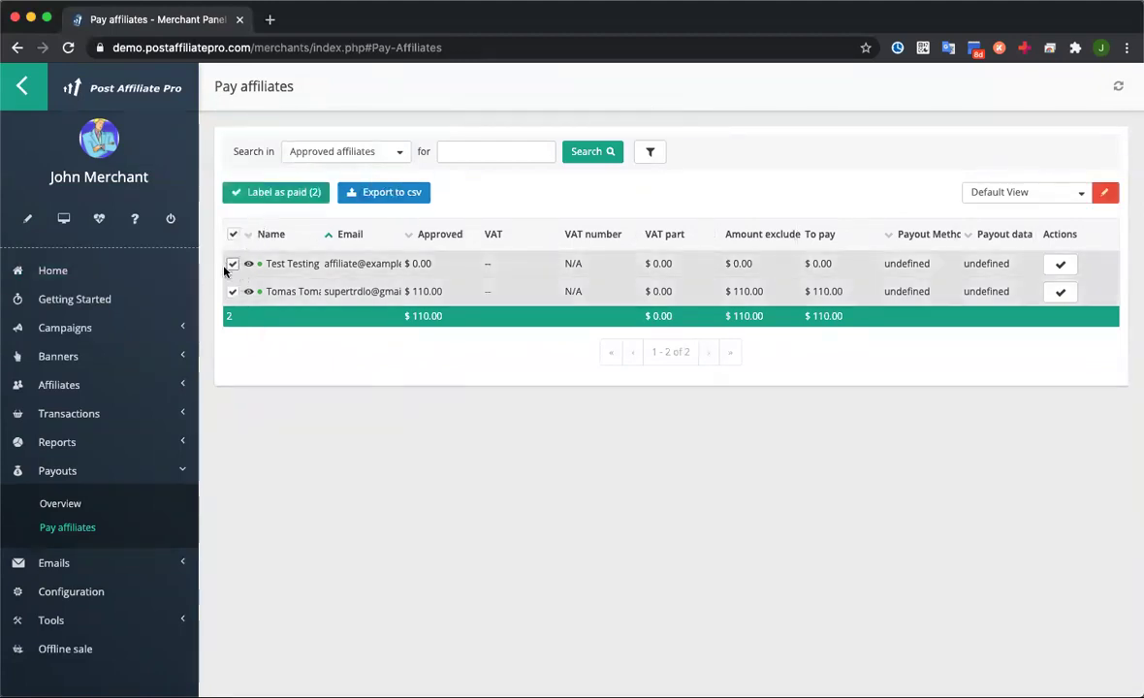
pyautogui.click(283, 193)
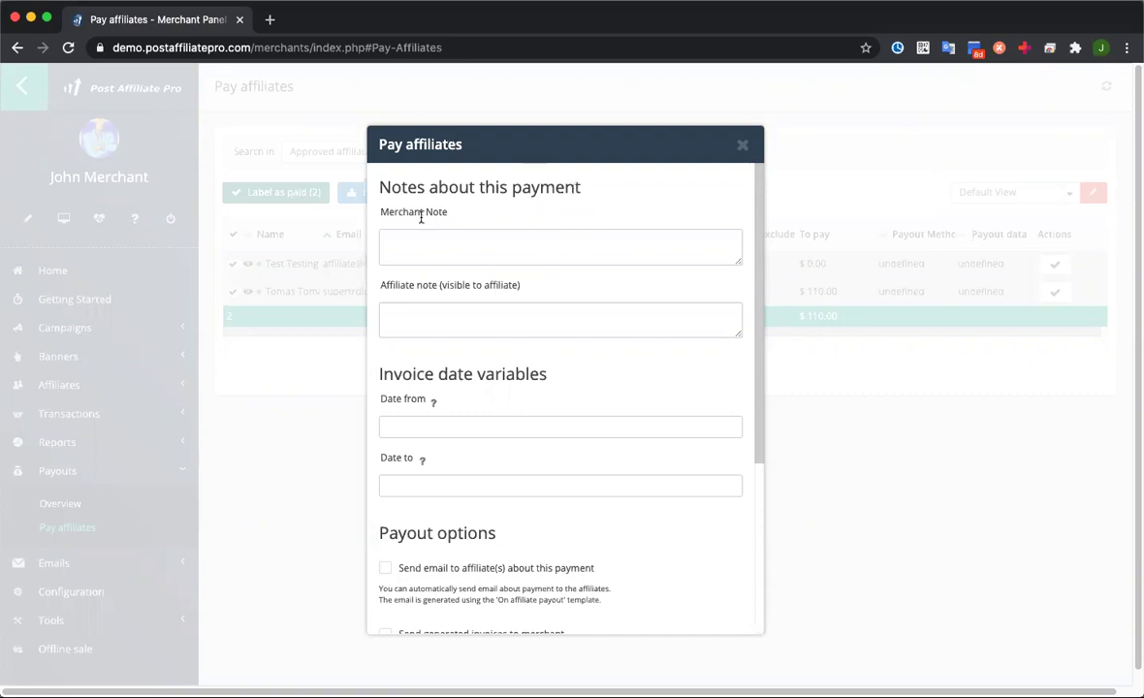
pyautogui.click(743, 144)
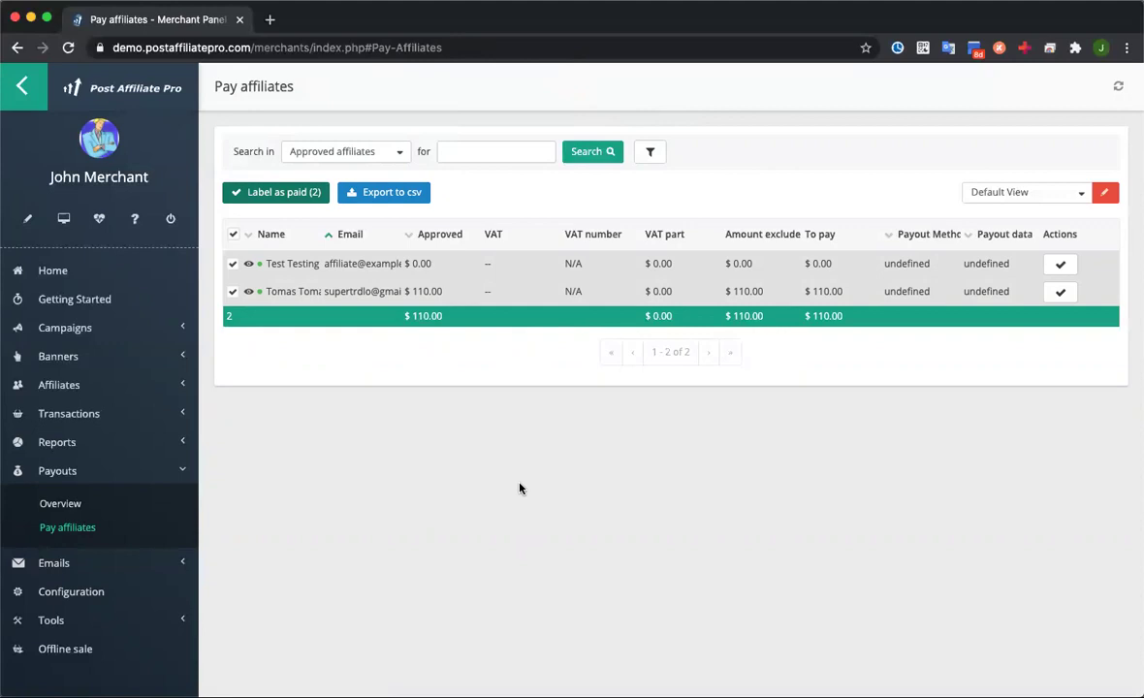
# Start a new email message to affiliates and set its predefined recipient filter to Joined this month
pyautogui.click(107, 564)
pyautogui.click(102, 534)
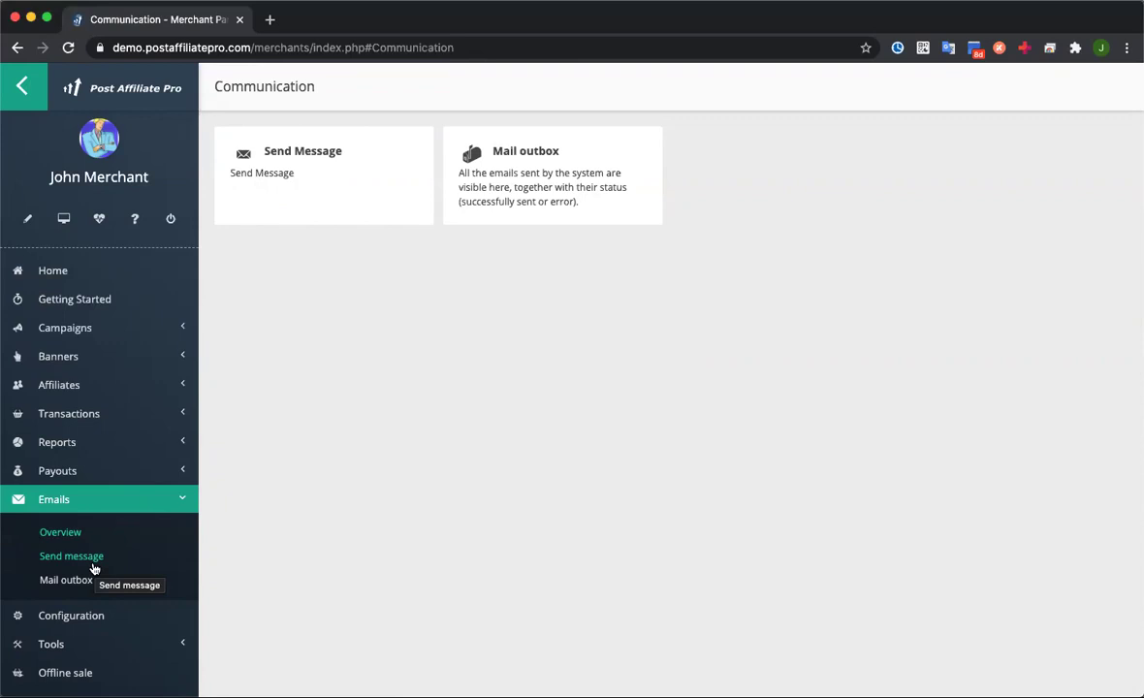
pyautogui.click(93, 562)
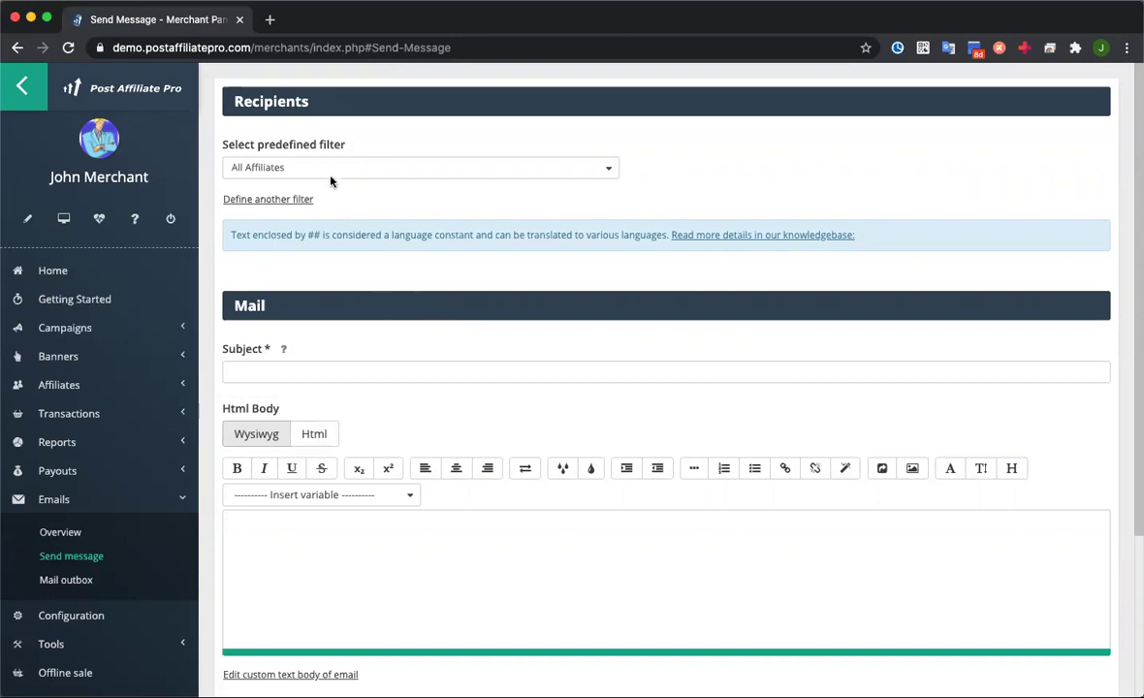
pyautogui.click(281, 168)
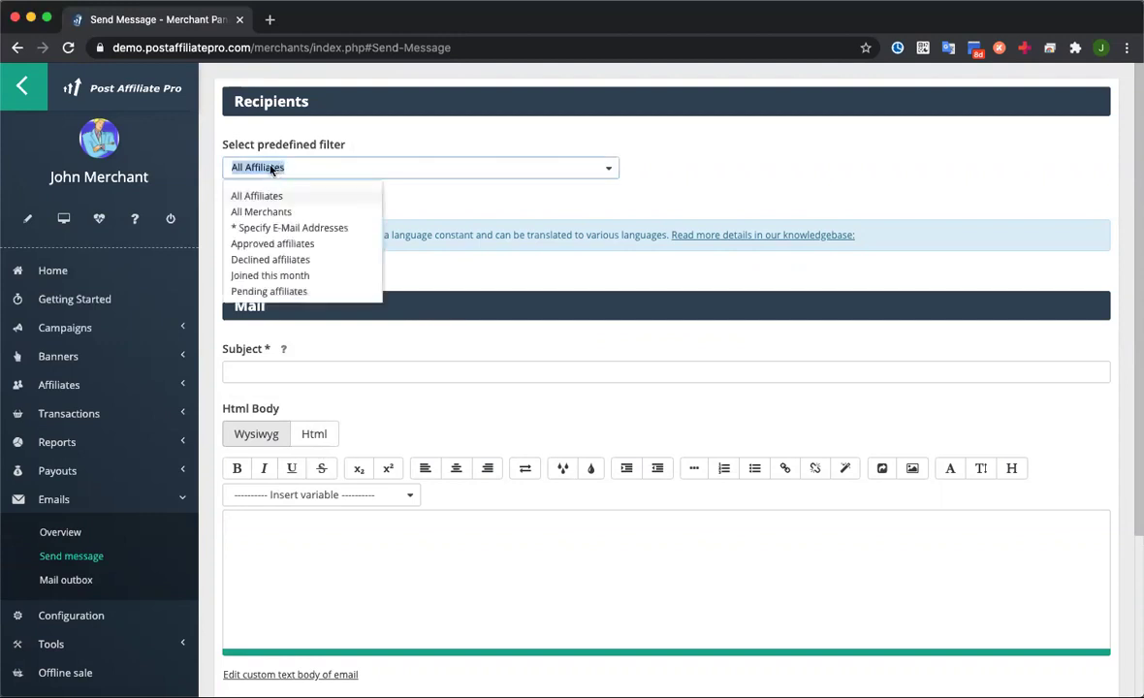
pyautogui.click(261, 274)
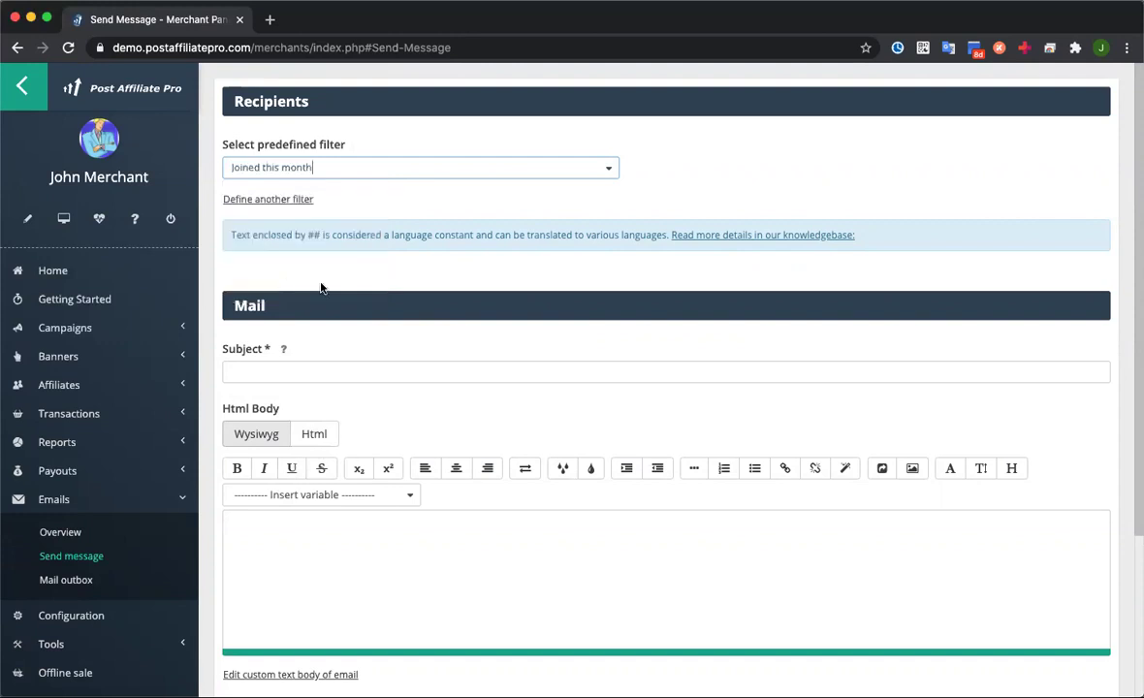
# View where another recipient filter is defined, and return to the message form to review its body and attachment options
pyautogui.click(286, 198)
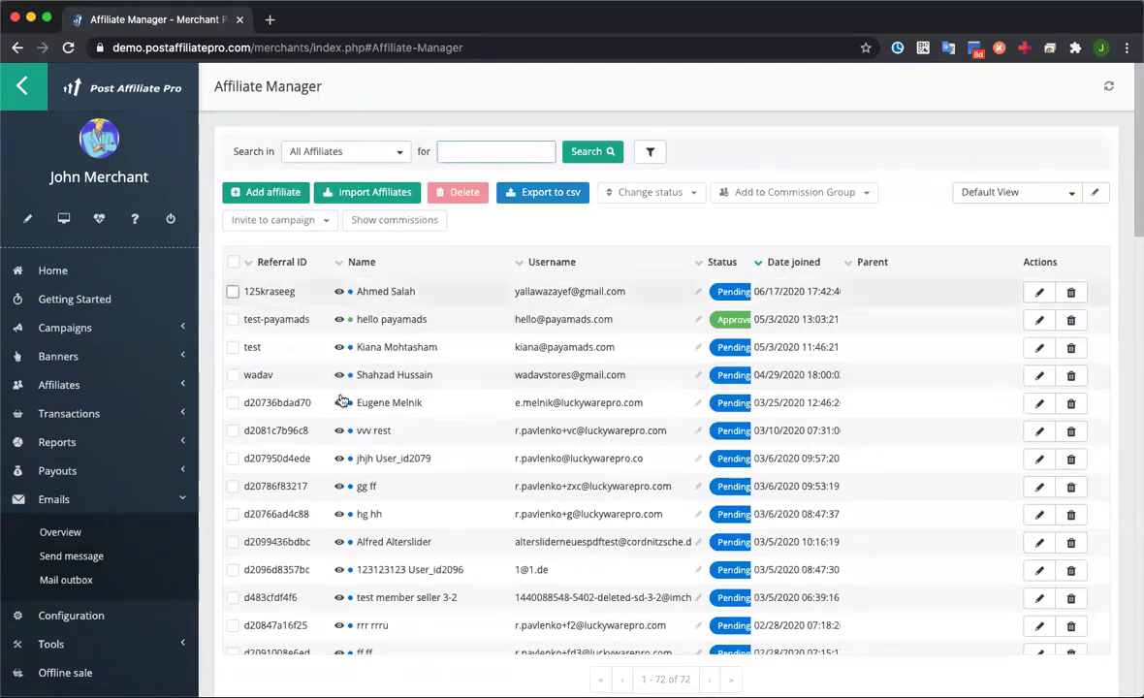
pyautogui.click(85, 555)
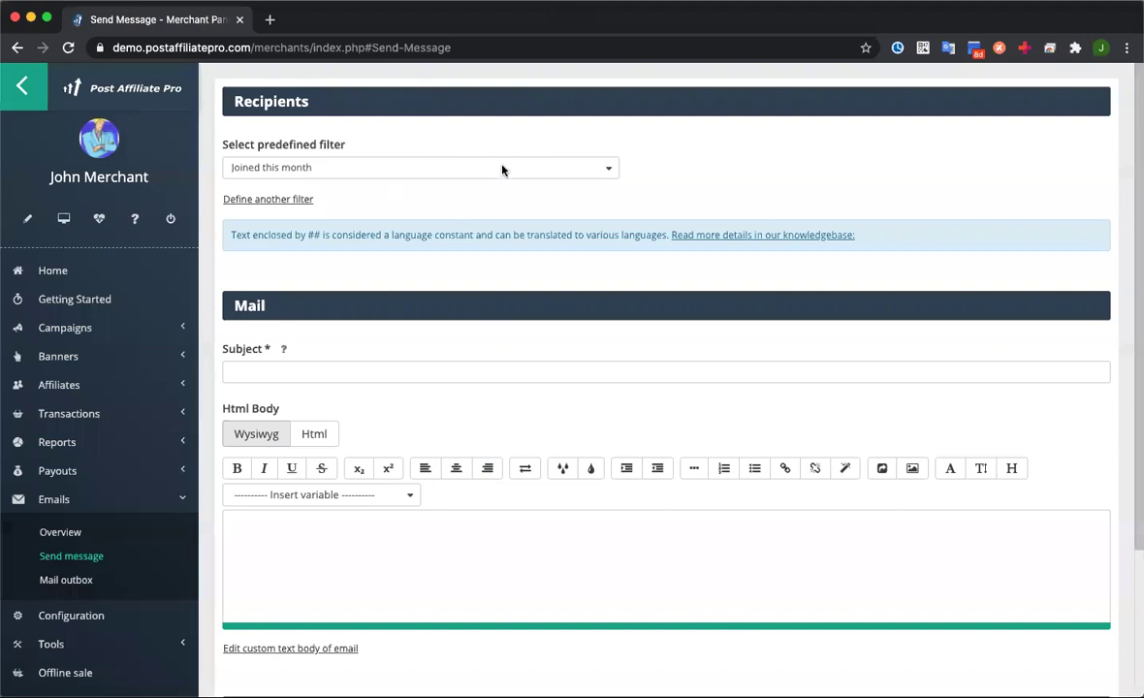
pyautogui.scroll(-3, 344, 223)
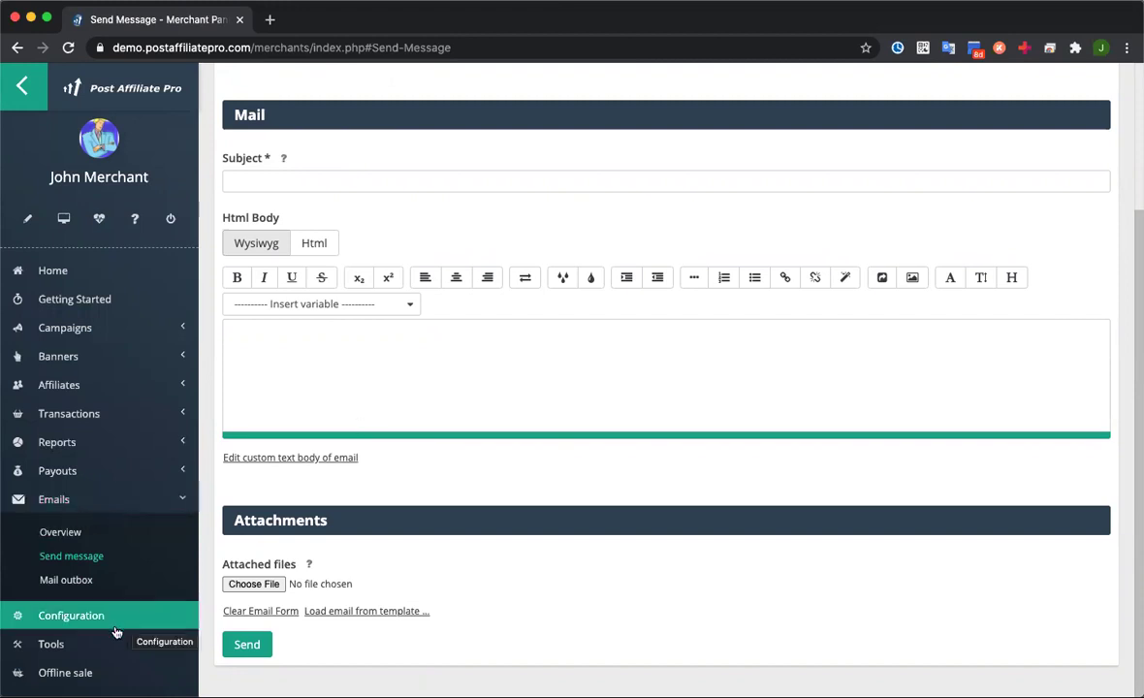
# View the configuration settings and the integration options among the tools
pyautogui.click(82, 616)
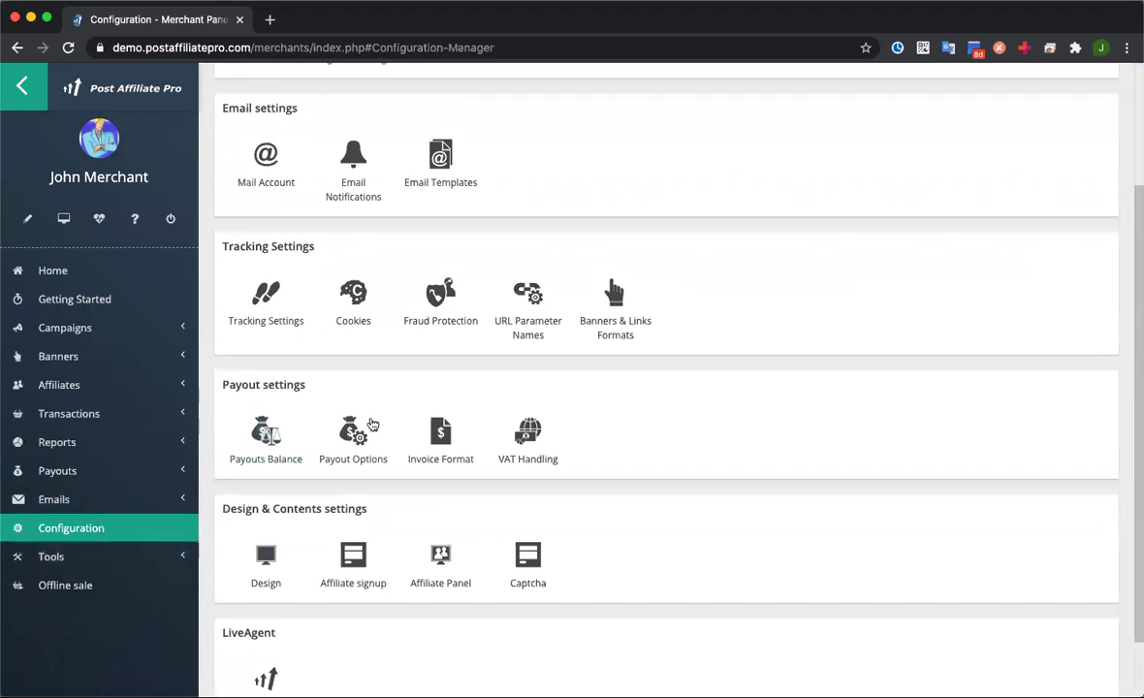
pyautogui.click(95, 558)
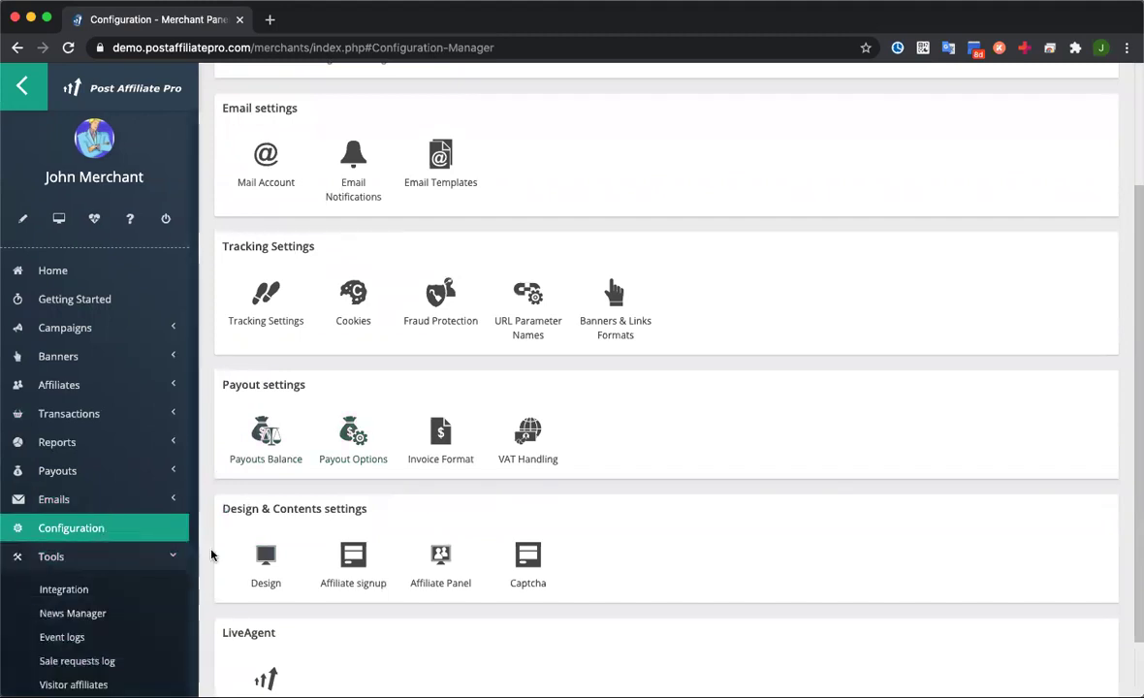
pyautogui.click(58, 590)
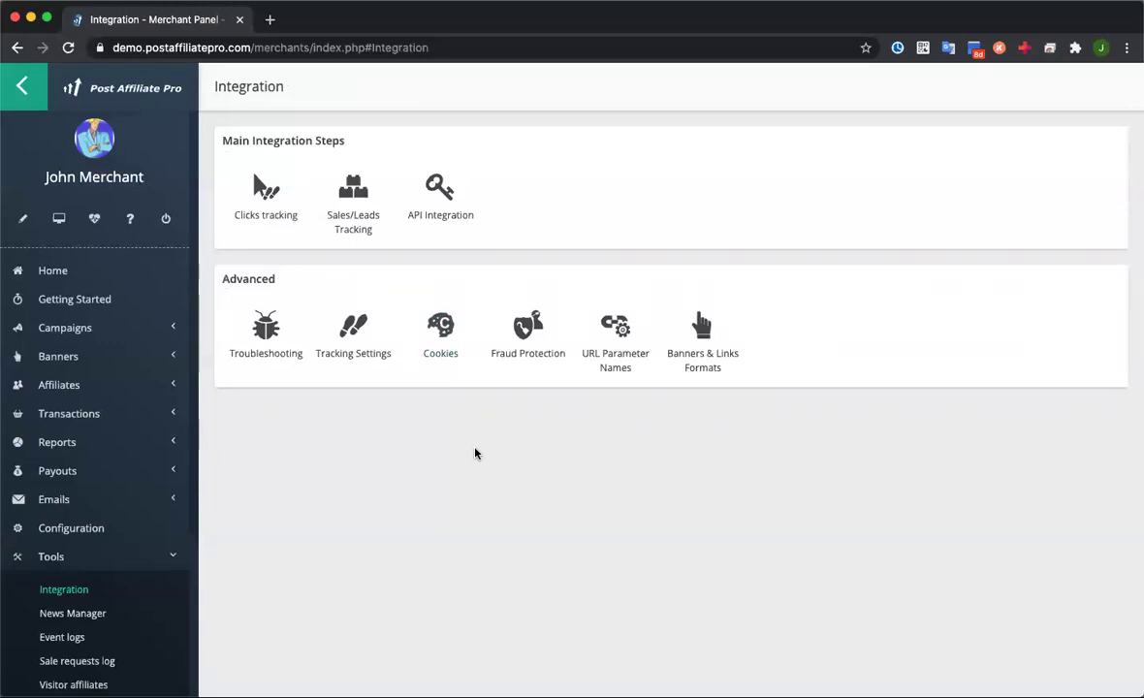
# Open the details of the last affiliate in the Affiliates Manager list for editing
pyautogui.click(114, 391)
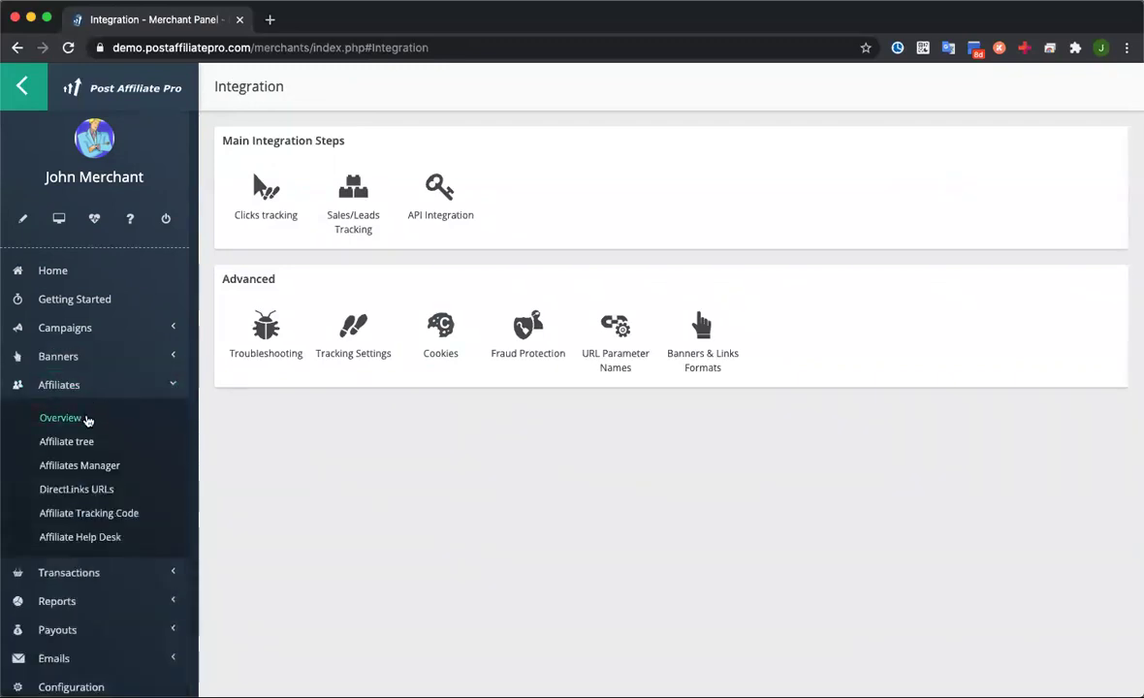
pyautogui.click(83, 418)
pyautogui.click(70, 469)
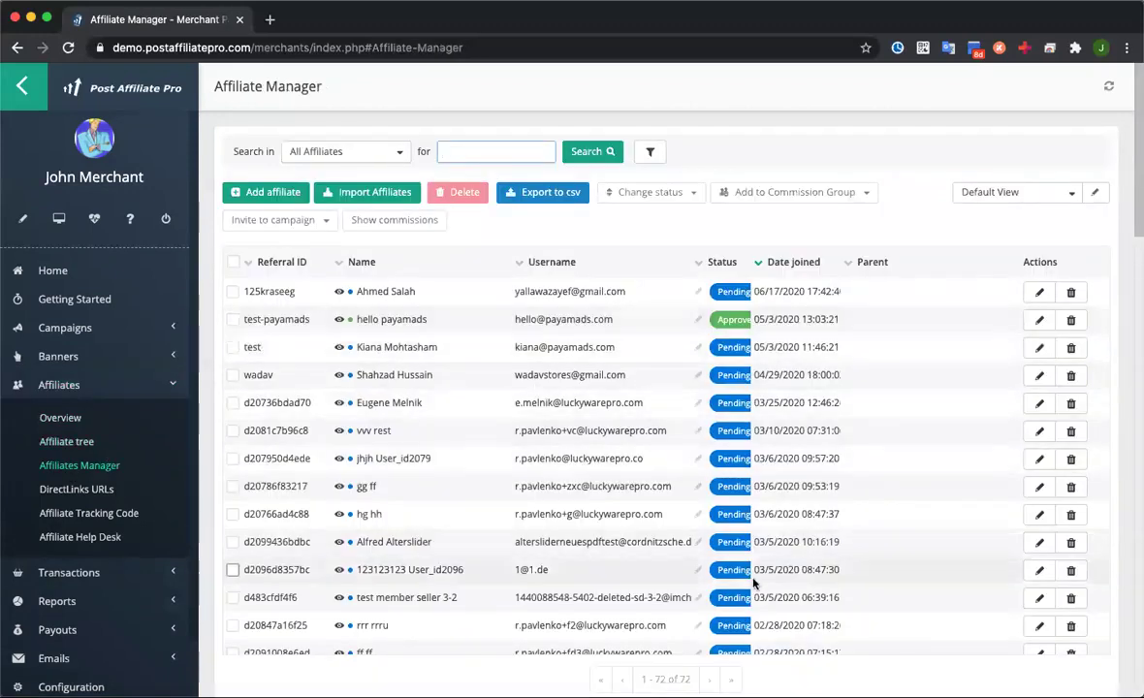
pyautogui.scroll(-3, 1105, 264)
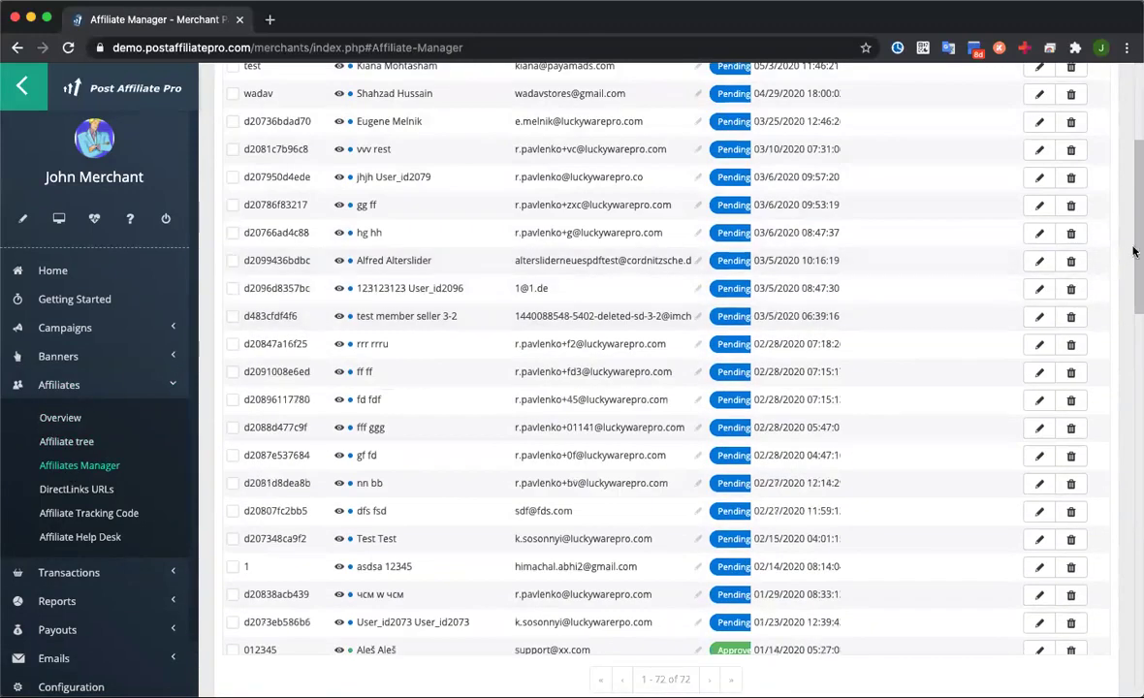
pyautogui.moveTo(1131, 248); pyautogui.dragTo(1115, 647)
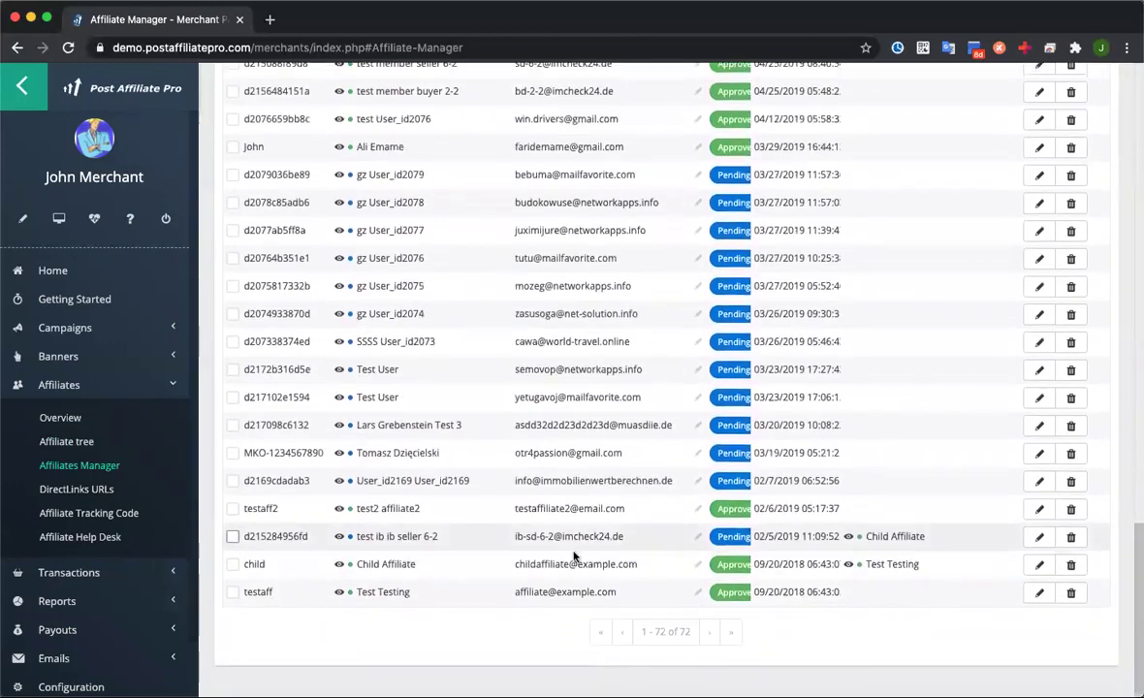
pyautogui.click(1039, 592)
pyautogui.scroll(5, 776, 326)
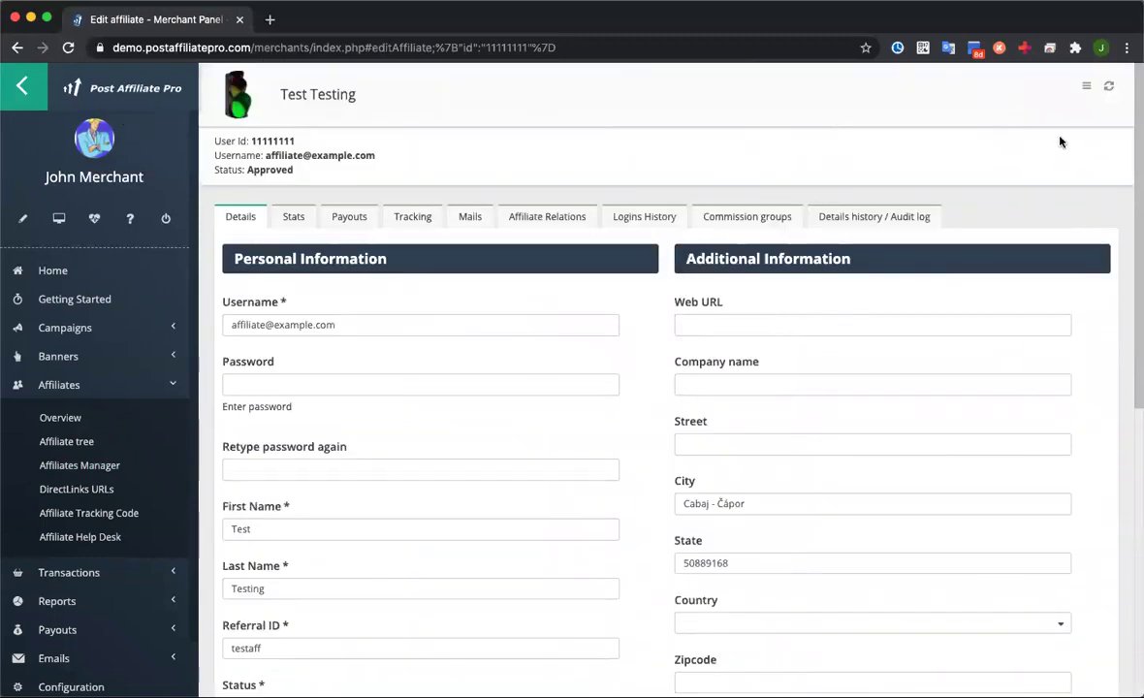
# Log in to this affiliate's own panel and view its Getting Started and Easy Page sections
pyautogui.click(1086, 87)
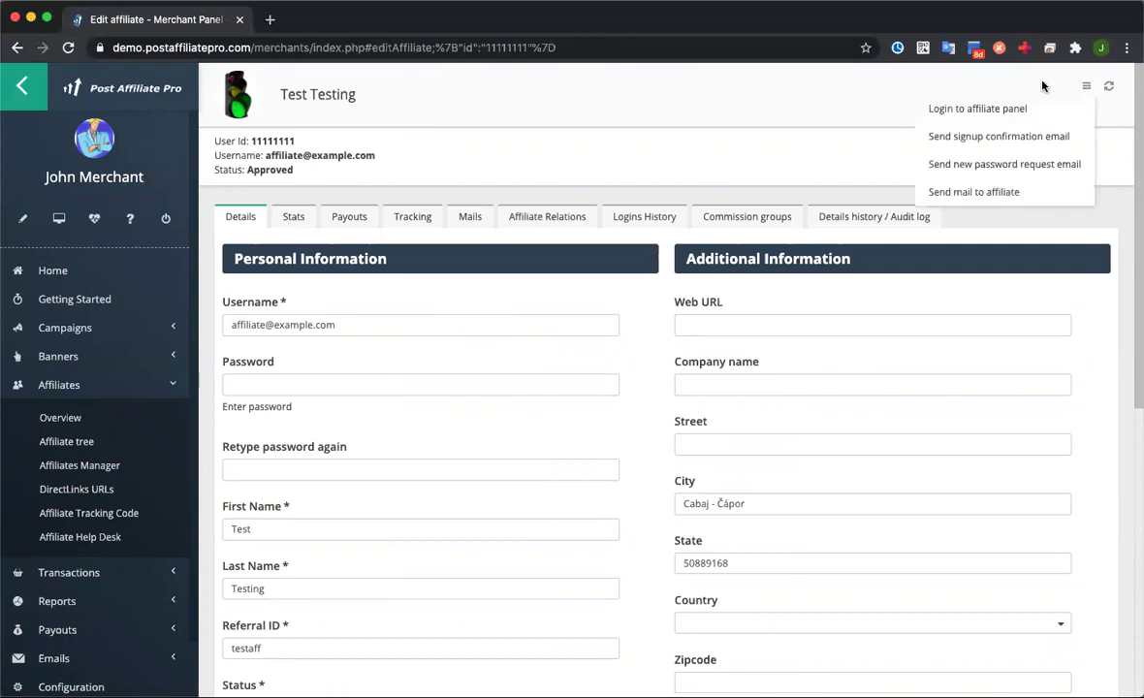
pyautogui.click(958, 114)
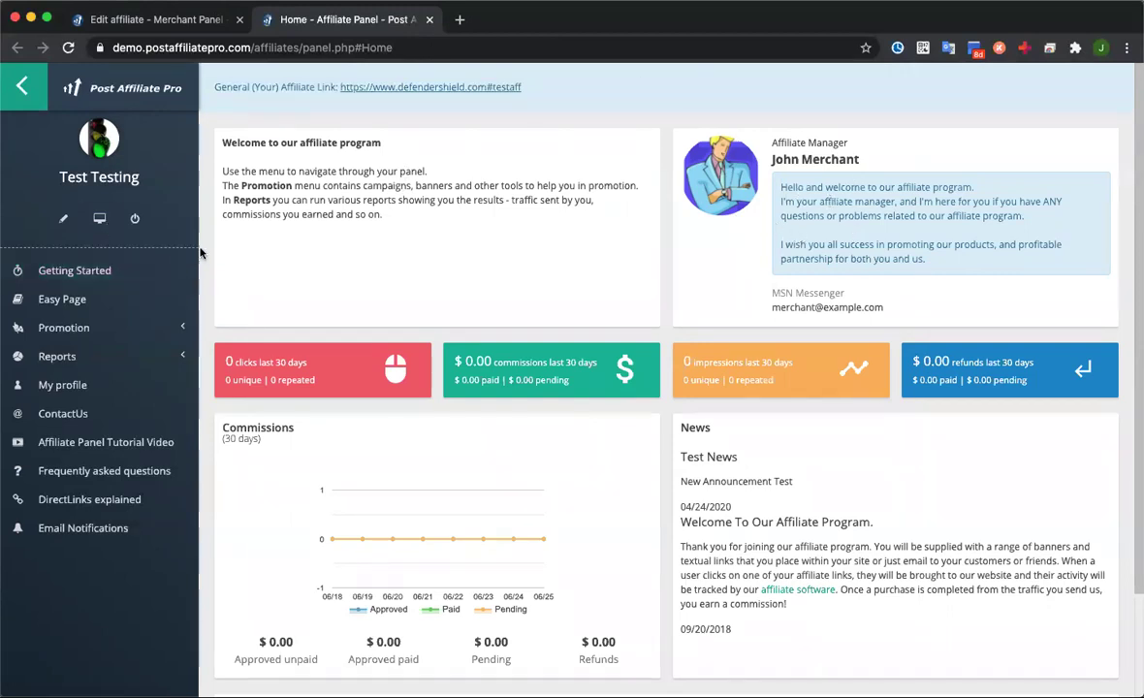
pyautogui.click(100, 270)
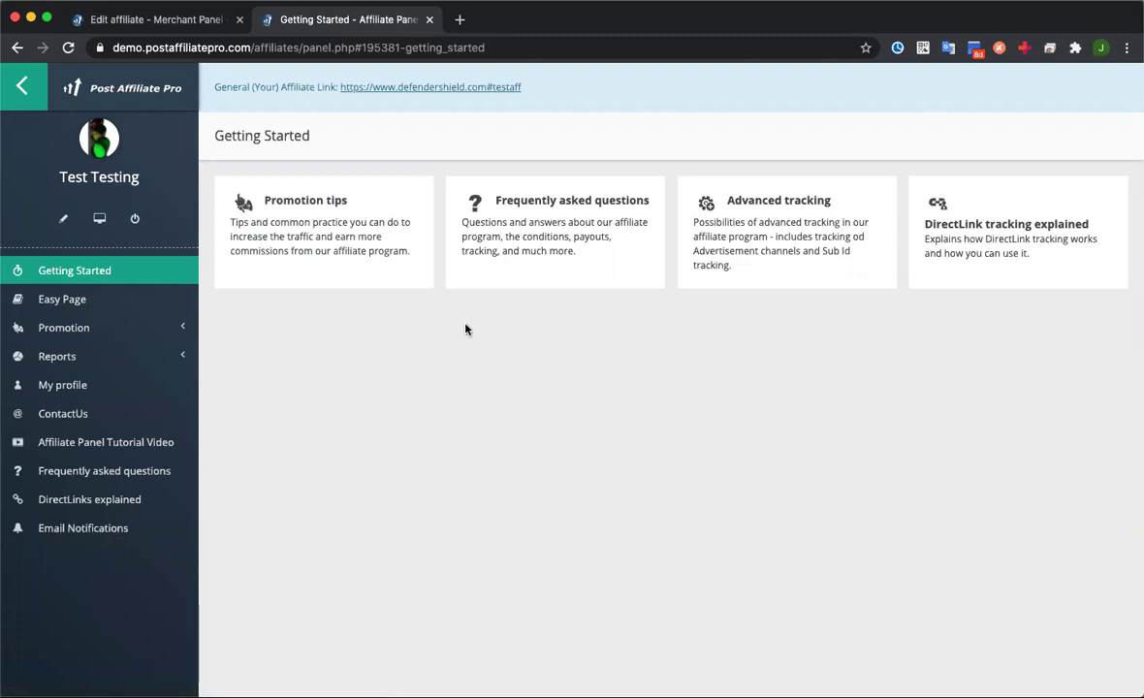
pyautogui.click(43, 302)
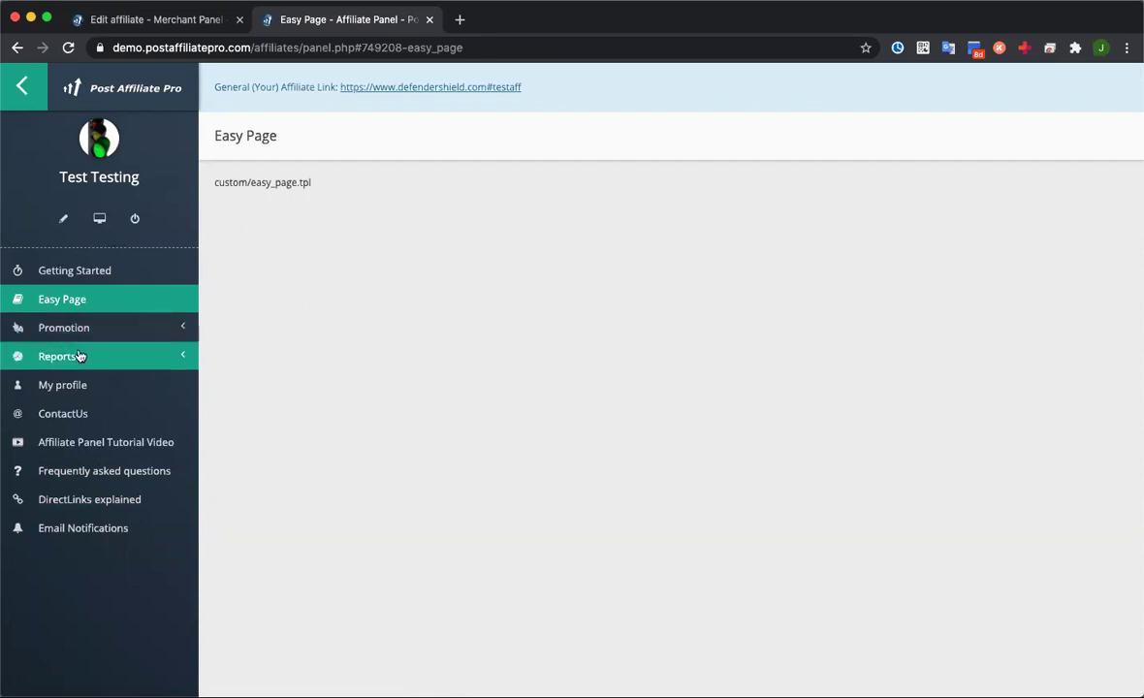
# View the campaigns offered for promotion in the affiliate panel, with their commissions and approval status
pyautogui.click(105, 328)
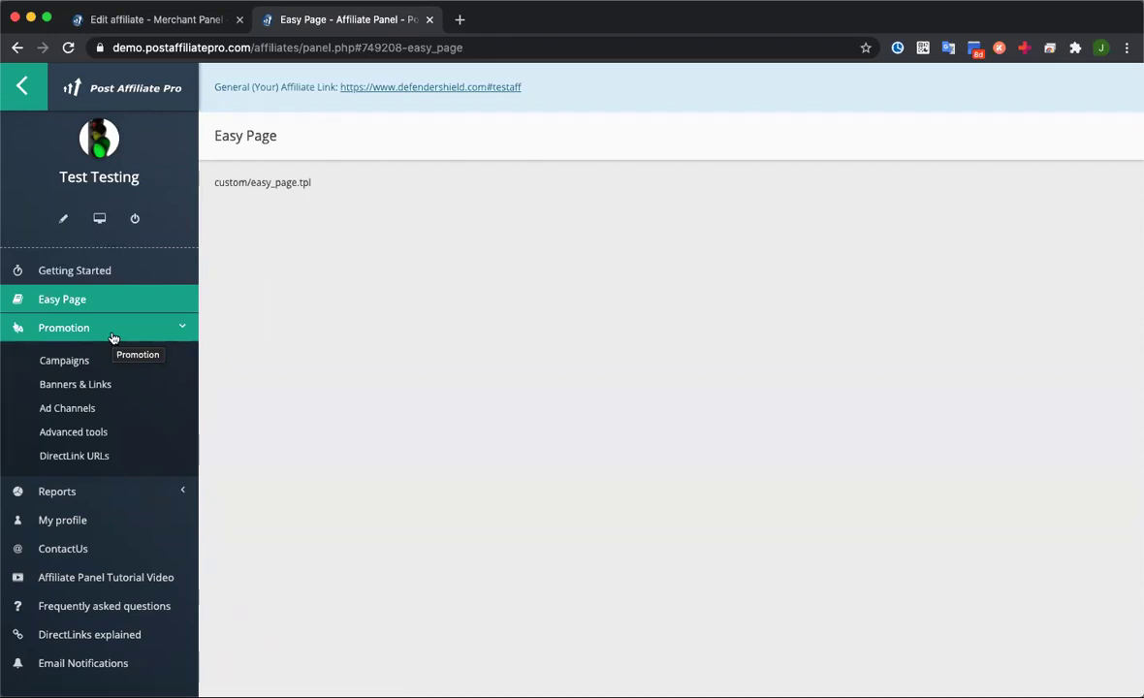
pyautogui.click(58, 363)
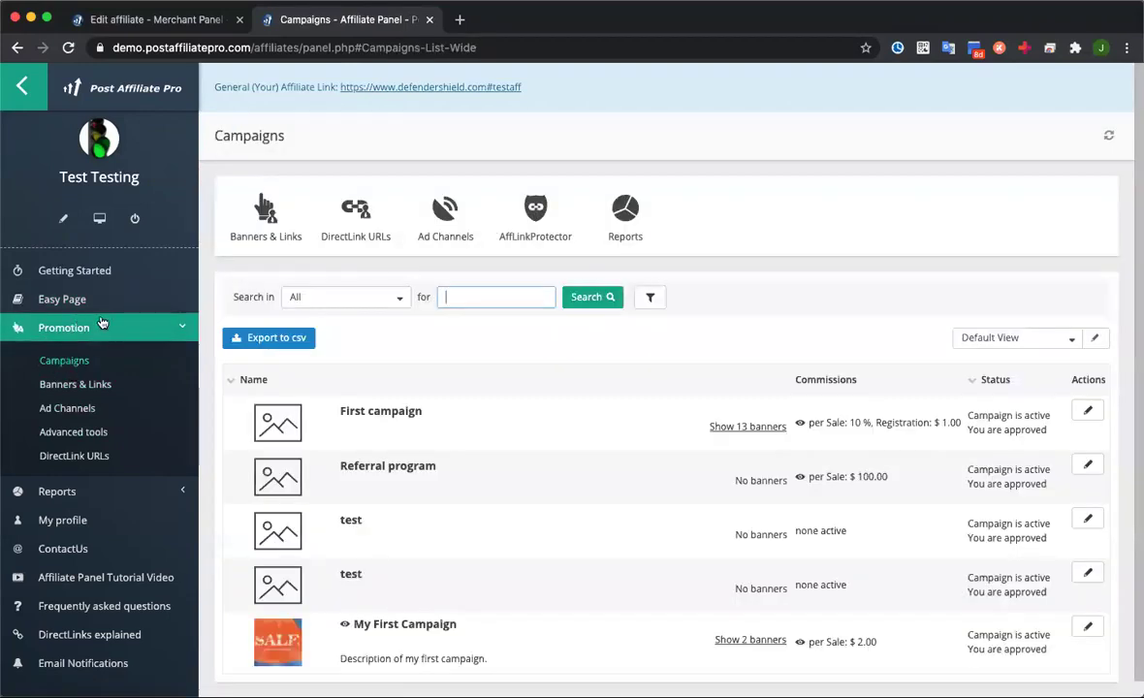
pyautogui.scroll(-1, 786, 346)
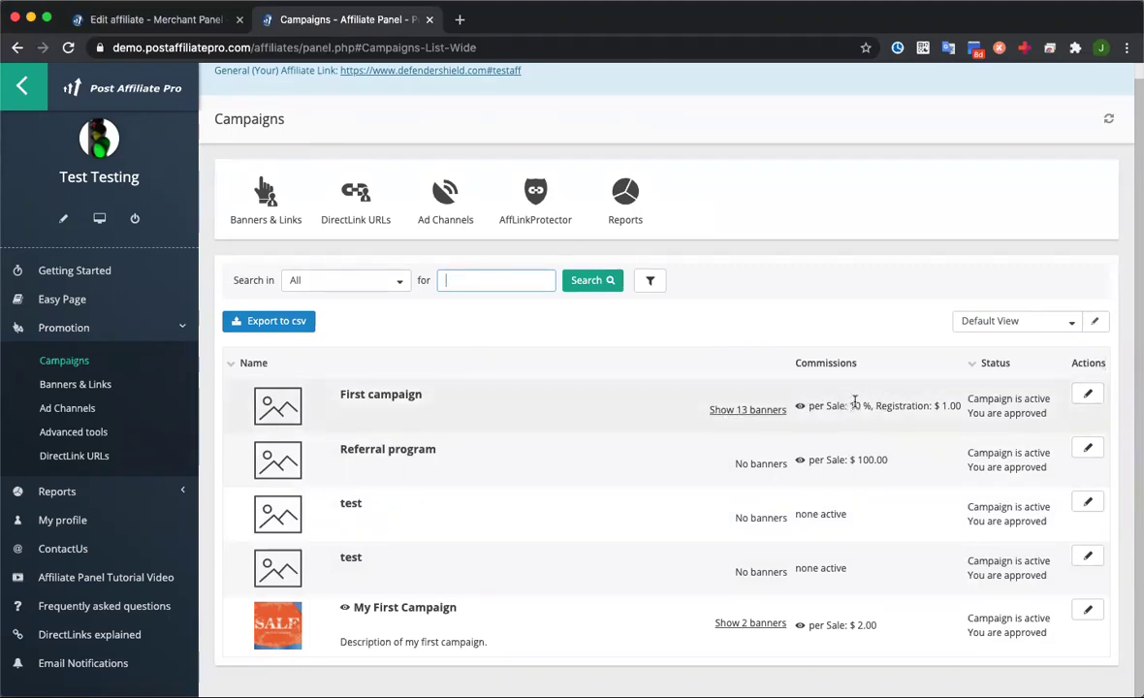
# Show the banners of First campaign and review the filter options, links, coupons and image banners
pyautogui.click(743, 411)
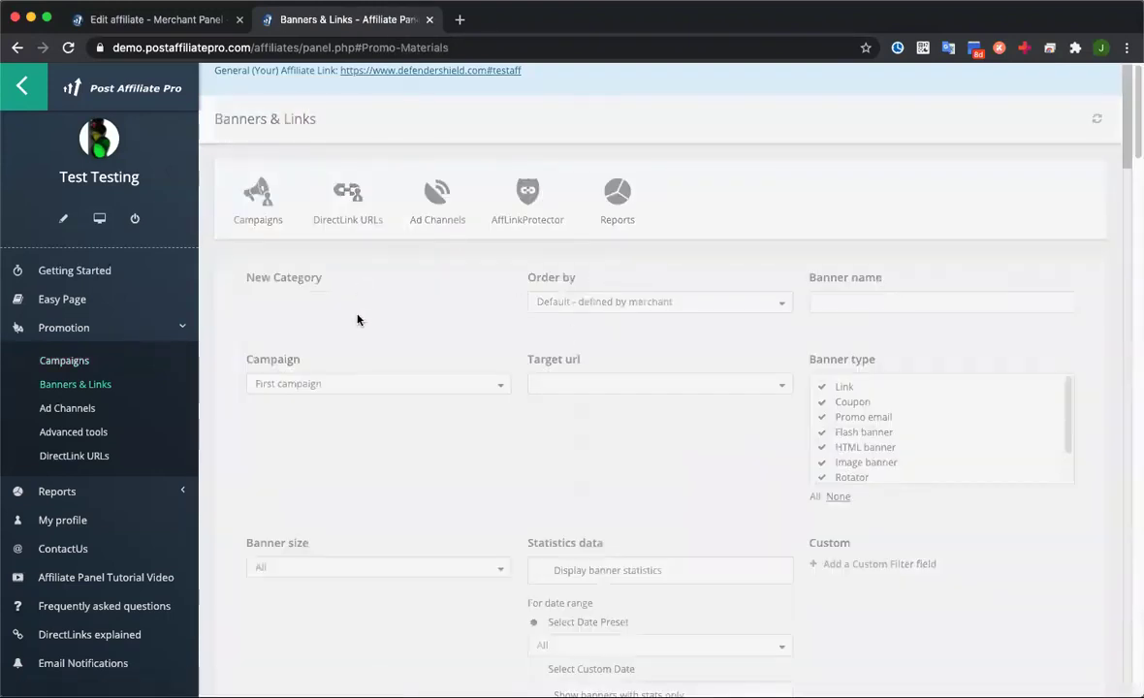
pyautogui.scroll(-5, 677, 322)
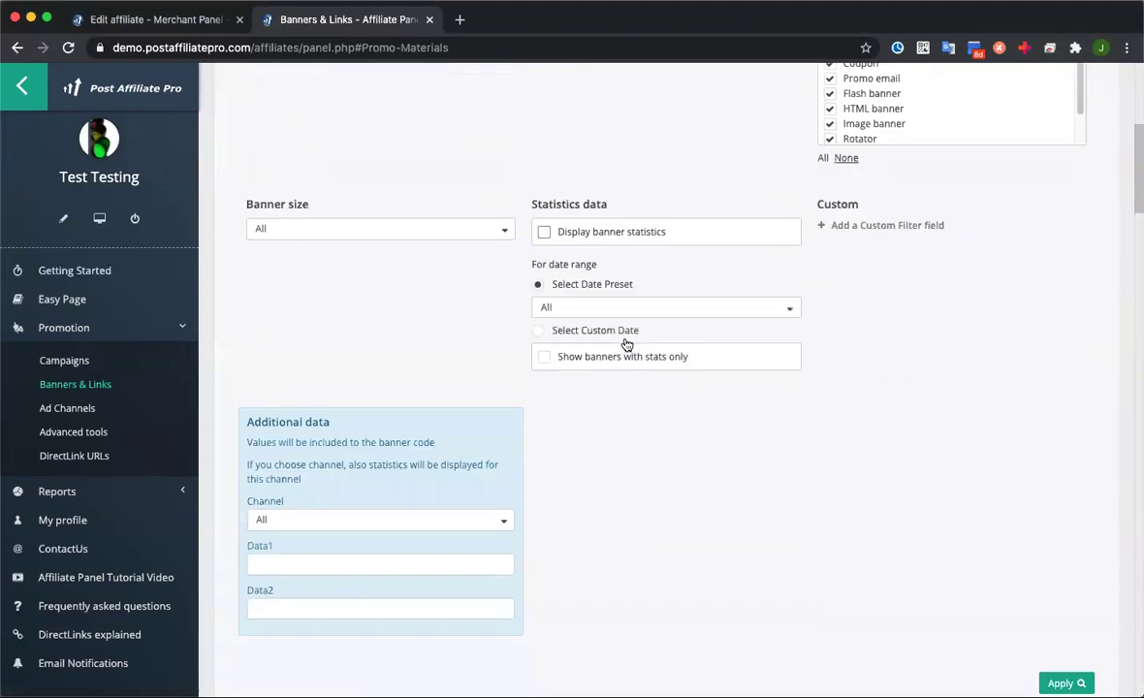
pyautogui.scroll(-8, 626, 344)
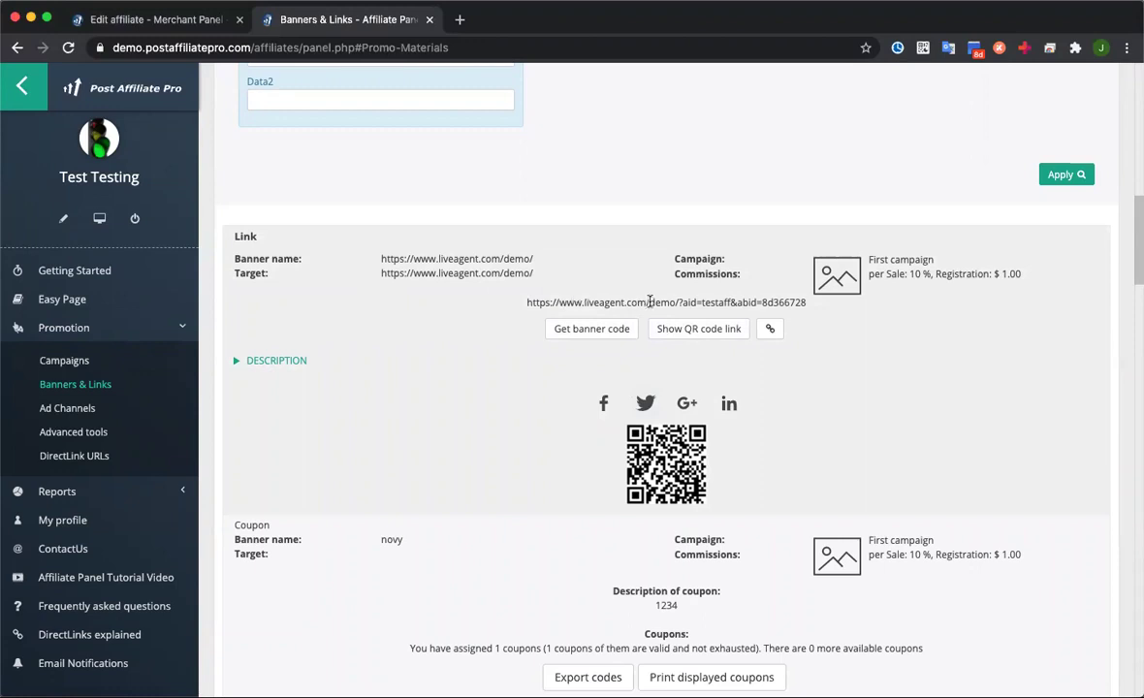
pyautogui.scroll(-9, 643, 302)
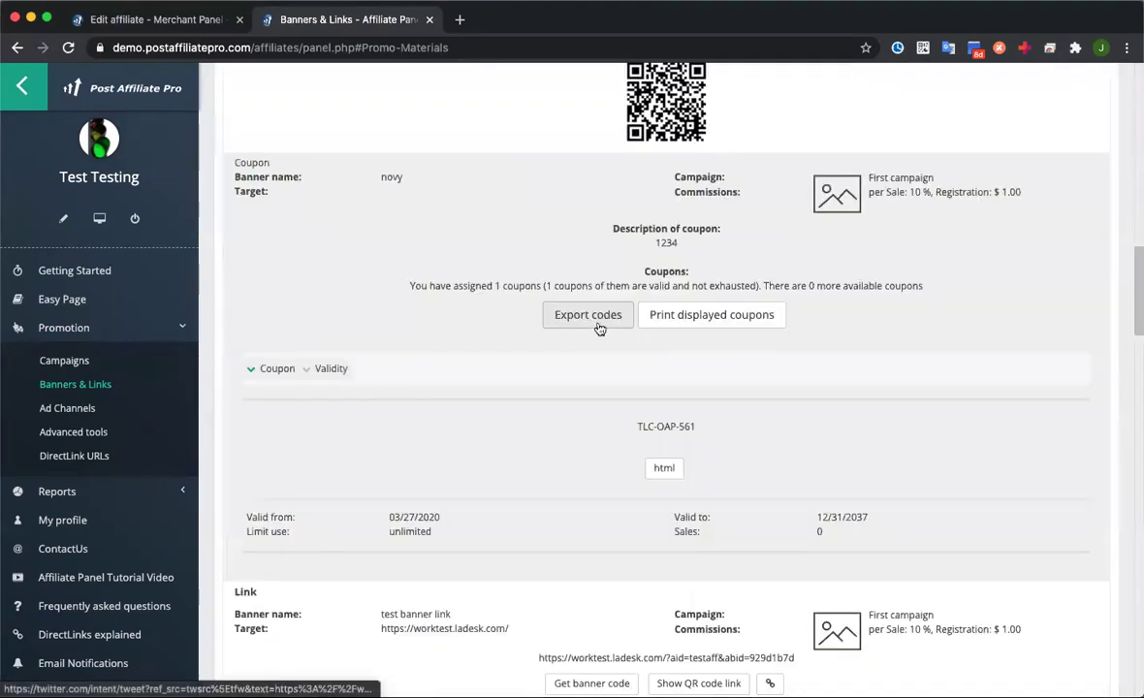
pyautogui.scroll(-4, 585, 333)
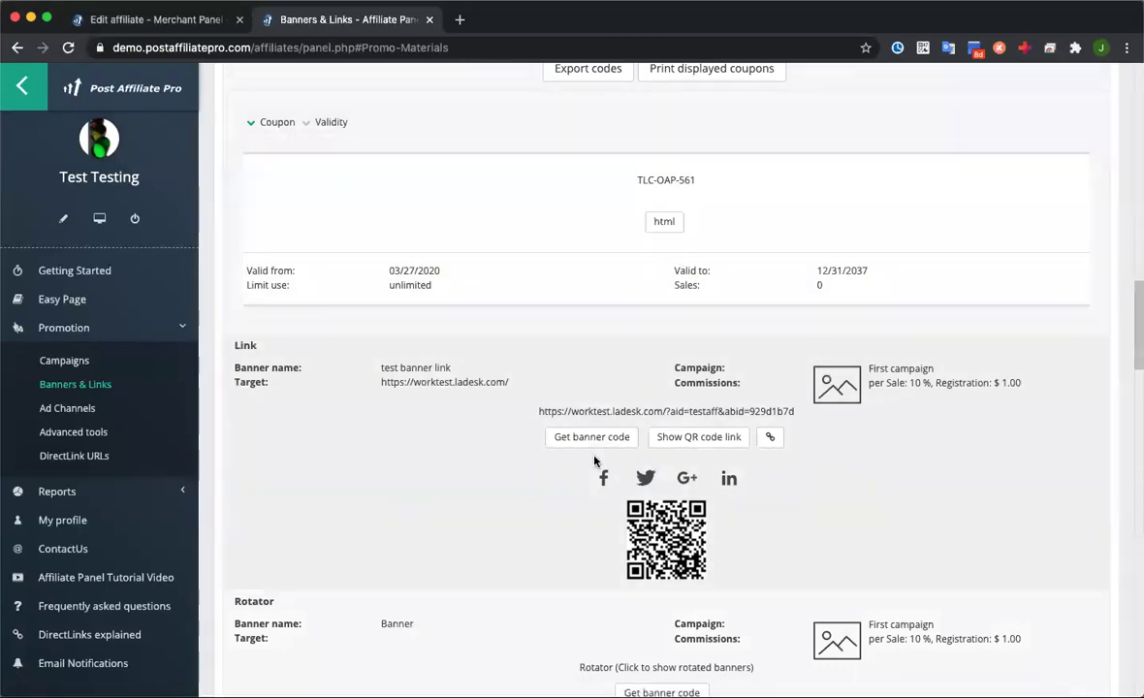
pyautogui.scroll(-19, 592, 405)
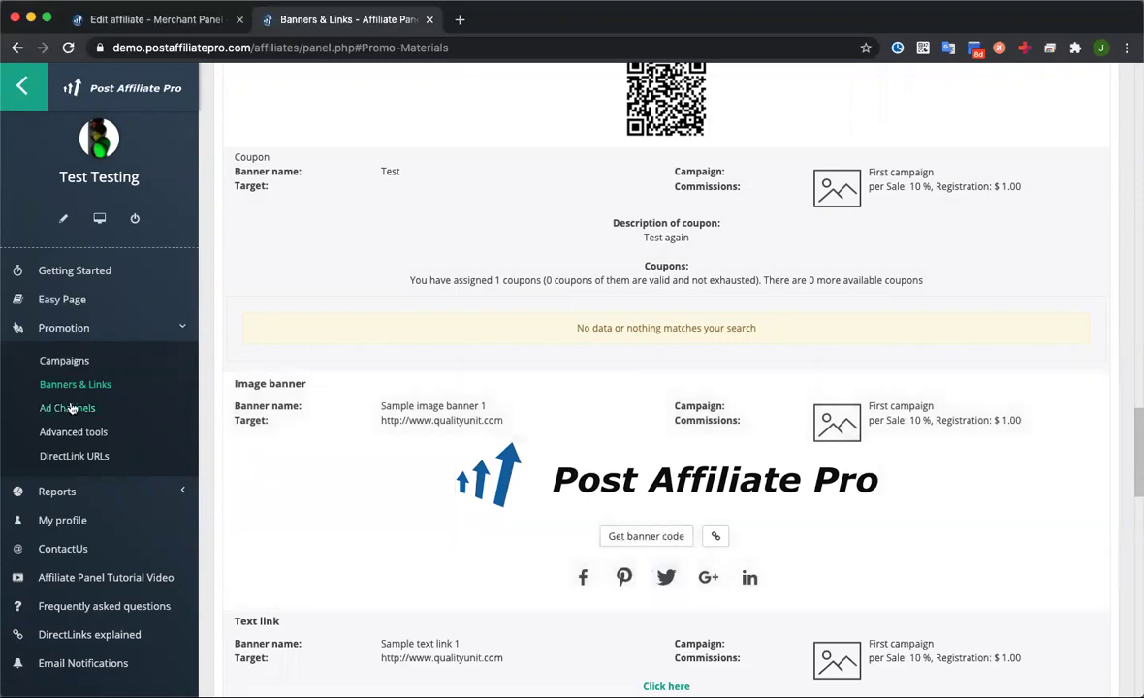
# View the affiliate's Quick Stats report and Trends report
pyautogui.click(94, 492)
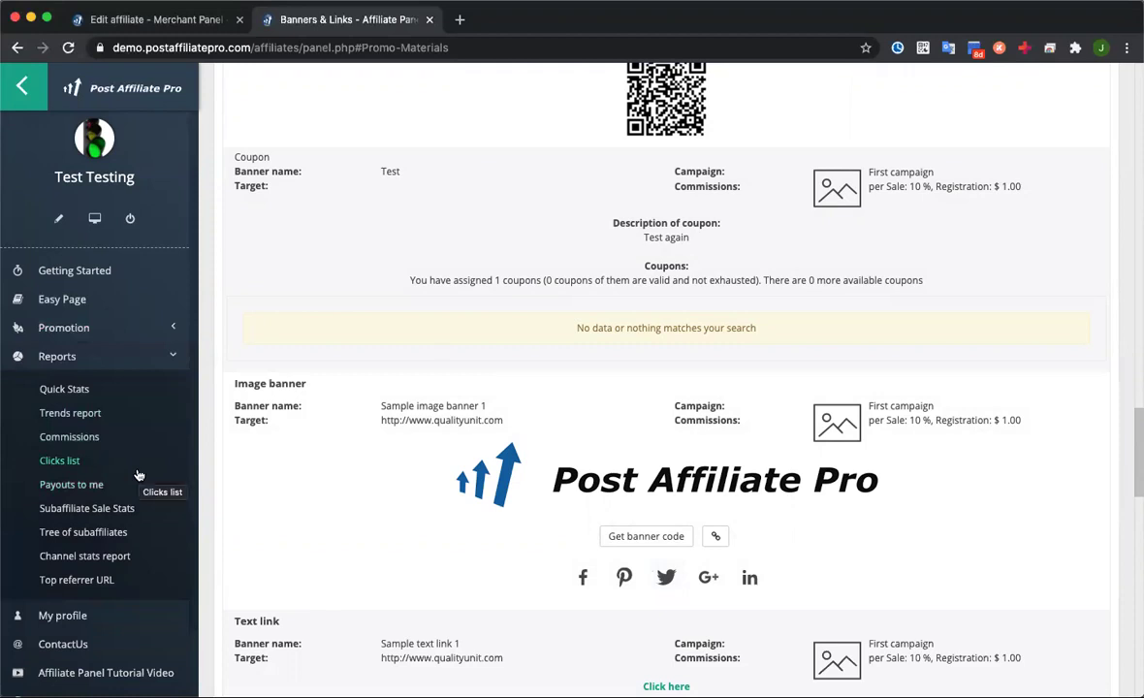
pyautogui.click(64, 389)
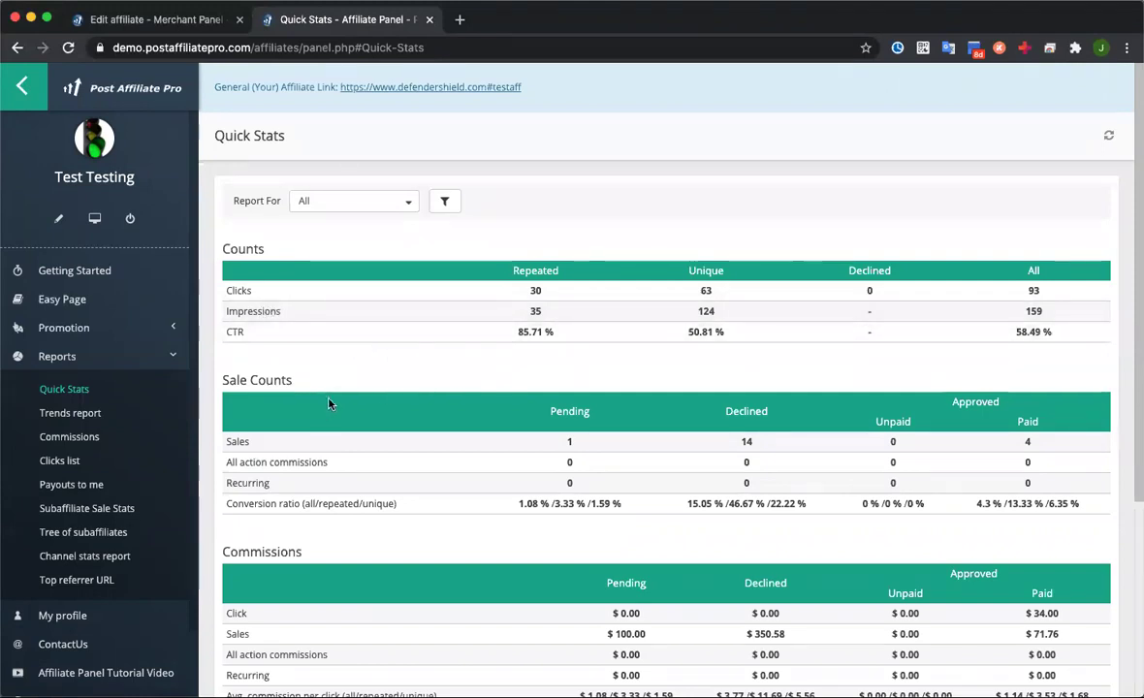
pyautogui.scroll(-3, 432, 405)
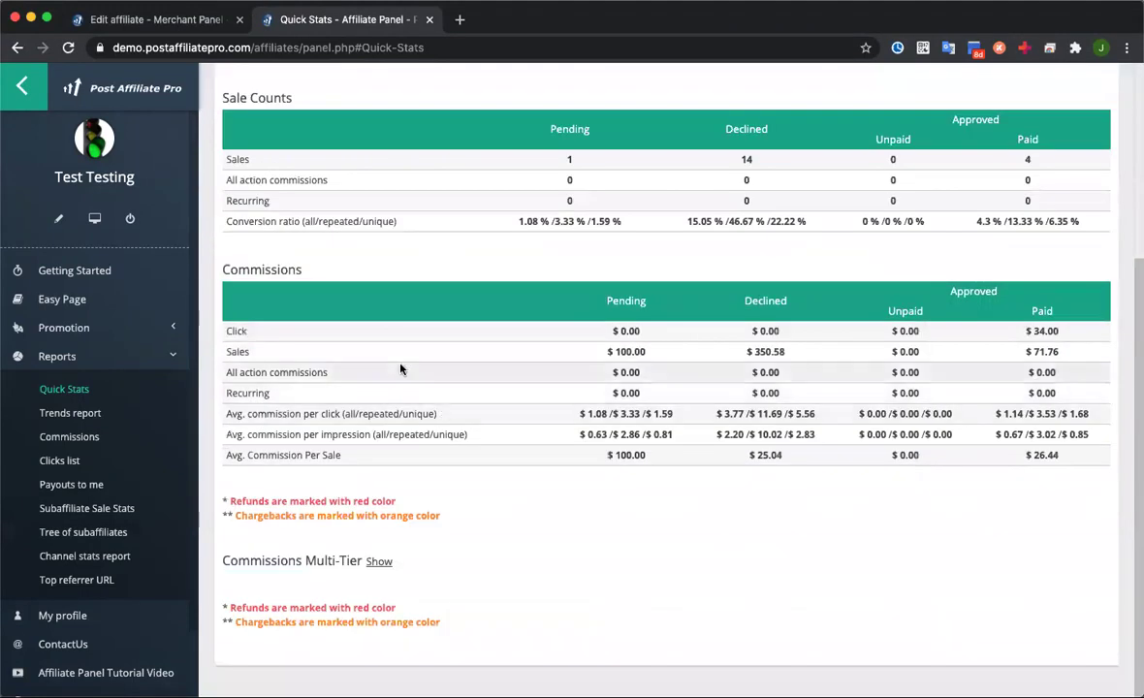
pyautogui.click(80, 412)
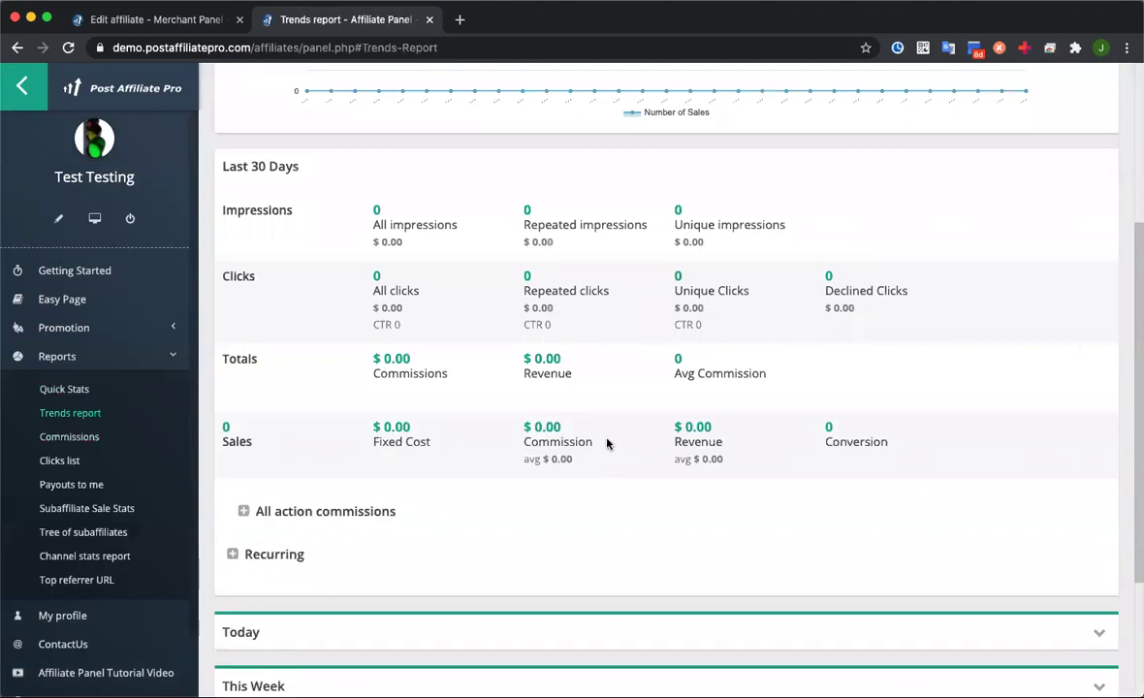
# View the affiliate's commissions, the clicks list and the history of payouts
pyautogui.click(69, 437)
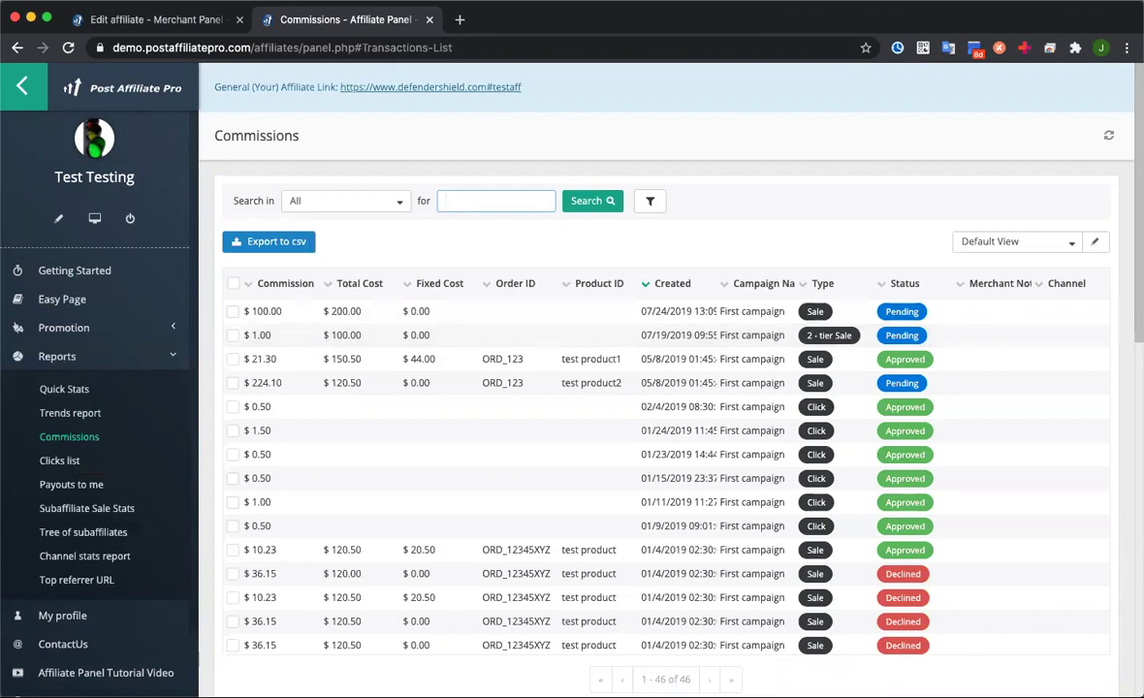
pyautogui.click(58, 460)
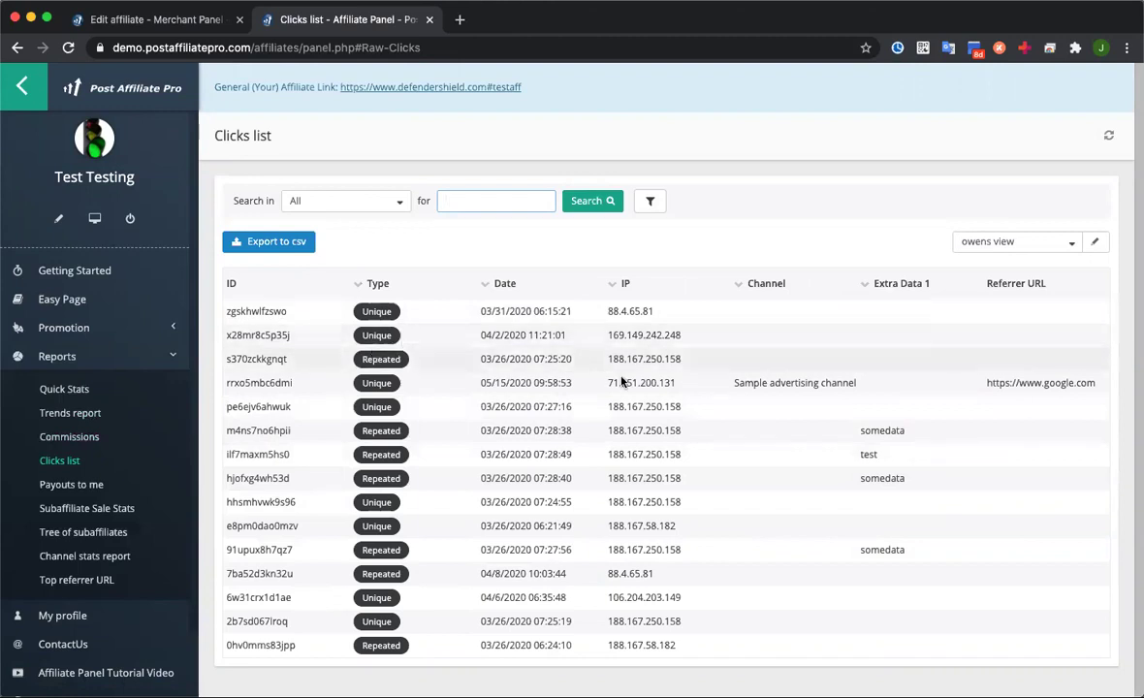
pyautogui.click(71, 484)
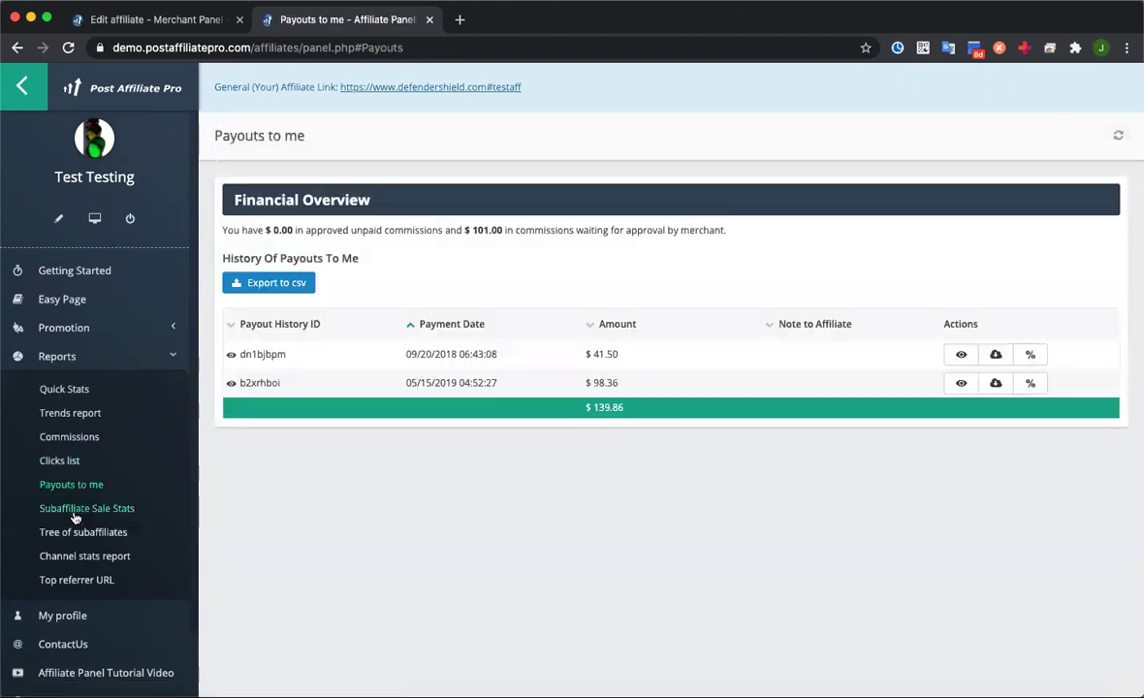
# View the Subaffiliate Sale Stats, and display the tree of subaffiliates in graphic view
pyautogui.click(54, 514)
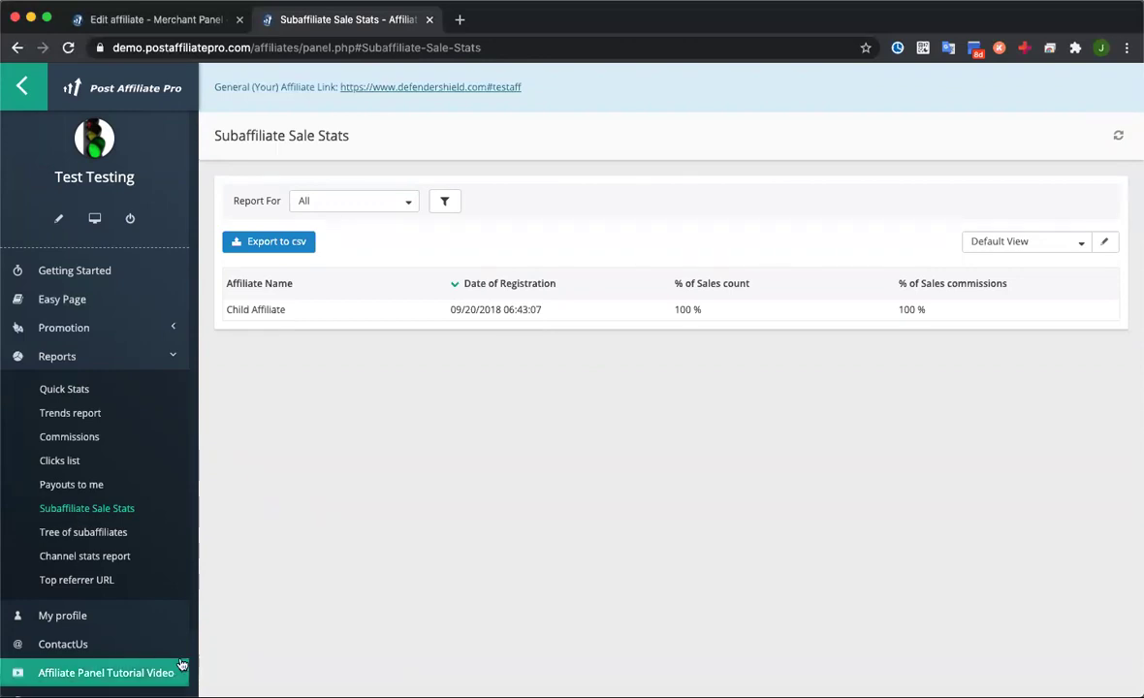
pyautogui.click(98, 532)
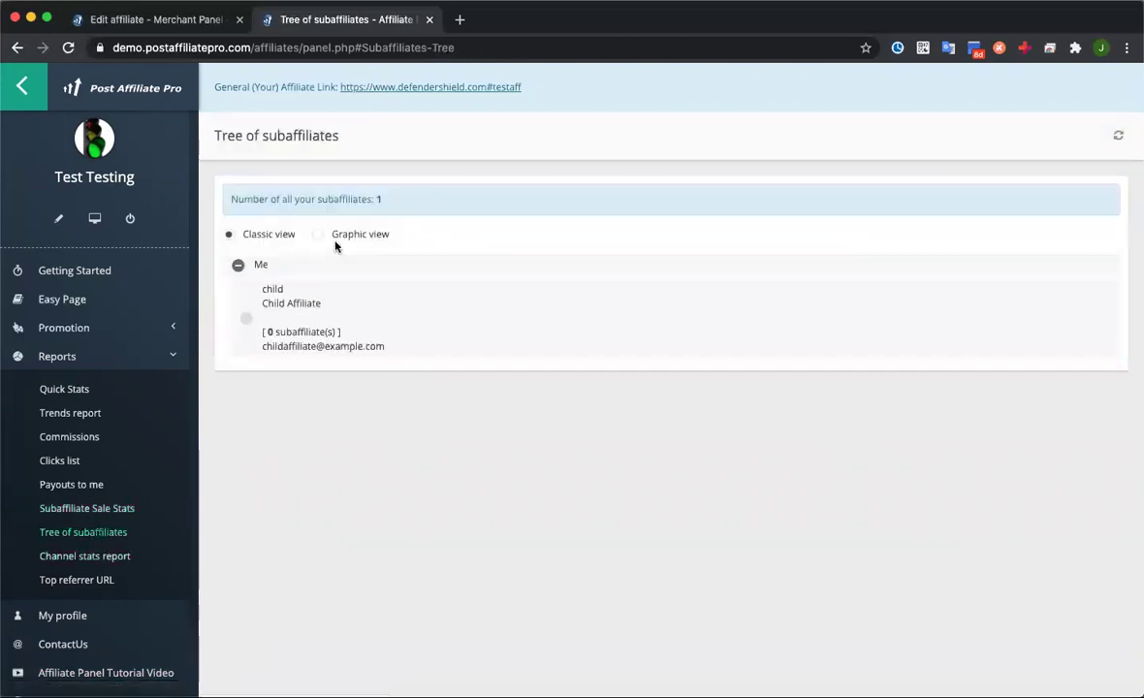
pyautogui.click(320, 234)
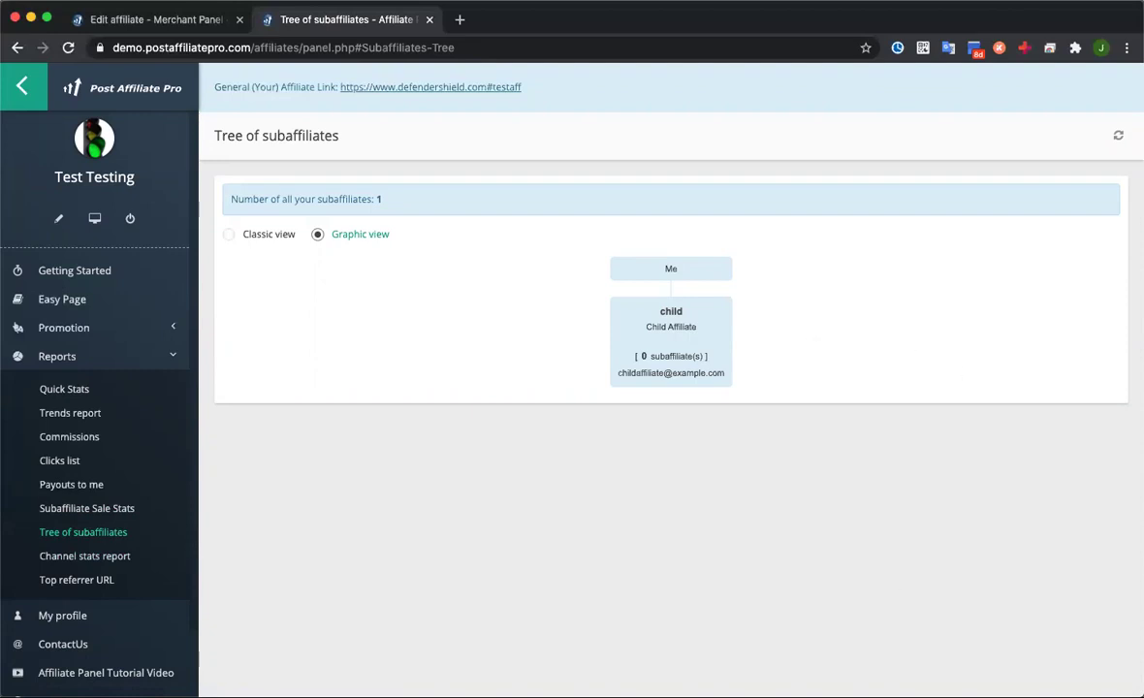
# View the affiliate's profile options, the contact form and the Affiliate Panel Tutorial Video page
pyautogui.scroll(-1, 59, 490)
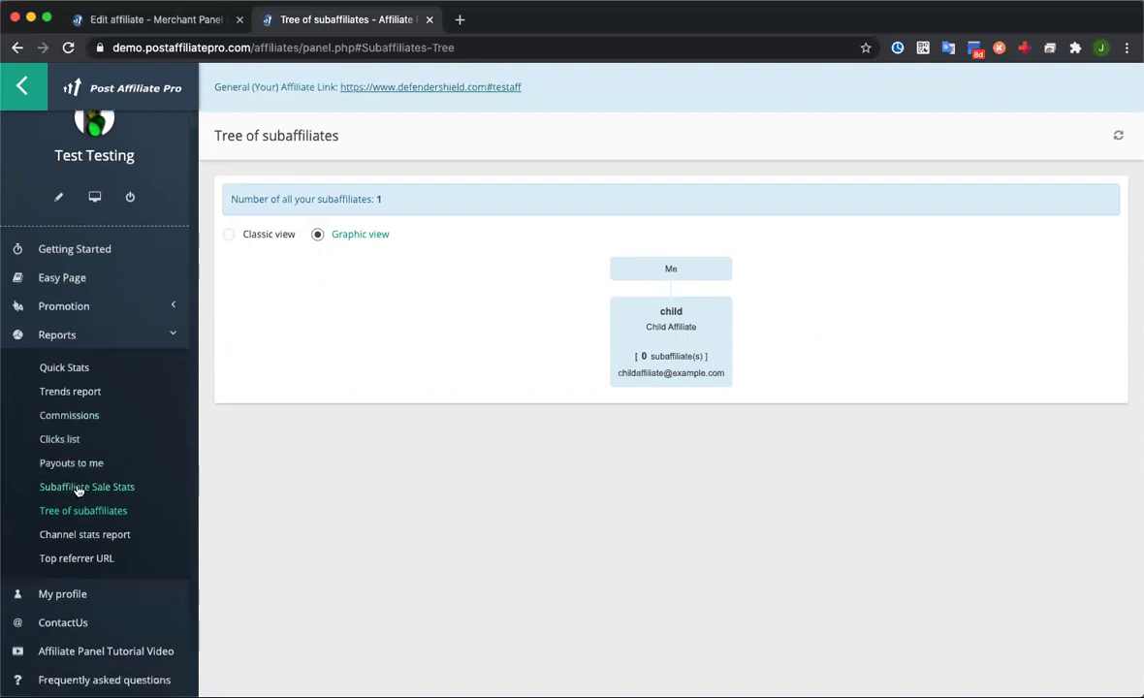
pyautogui.click(58, 595)
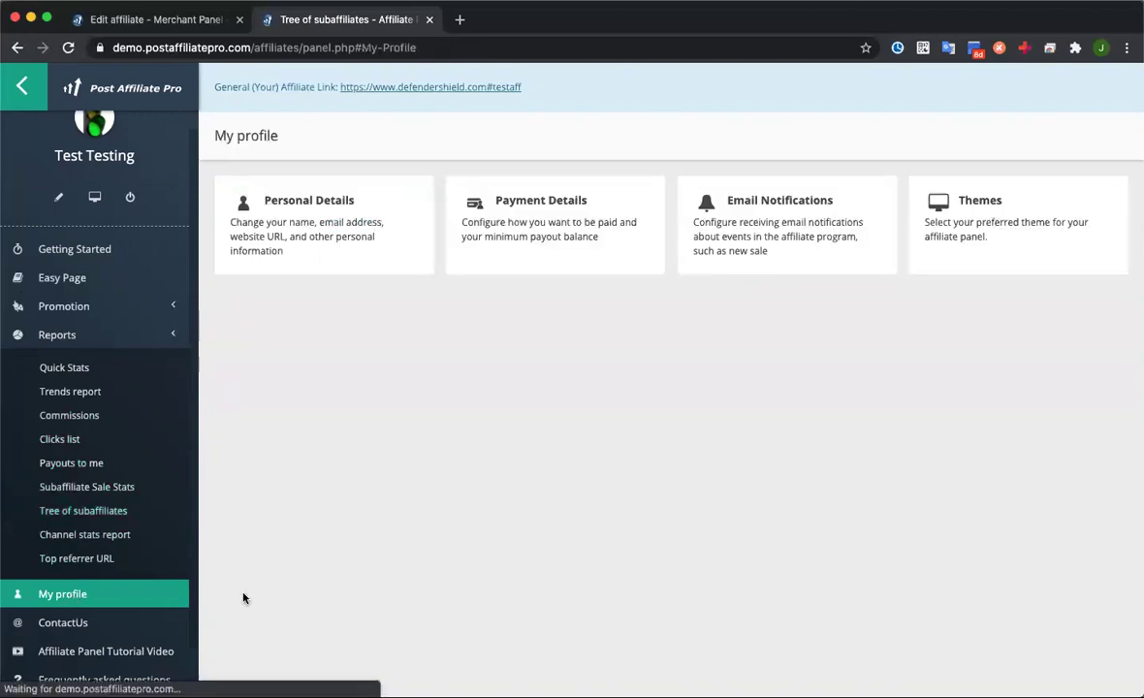
pyautogui.click(108, 418)
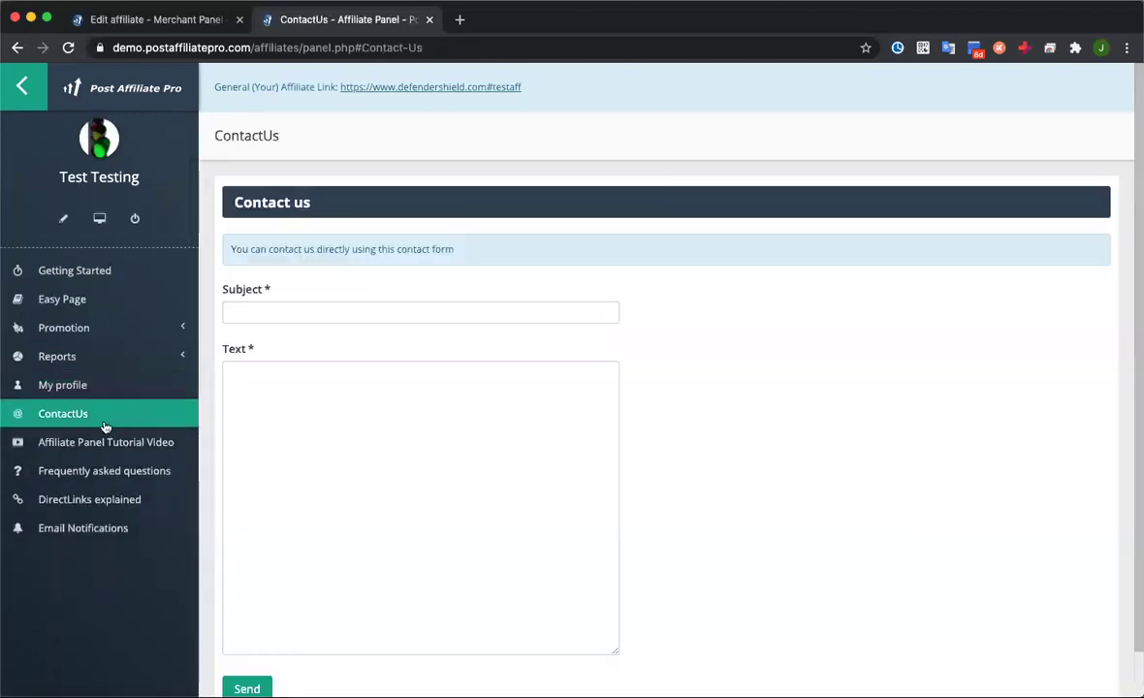
pyautogui.click(85, 446)
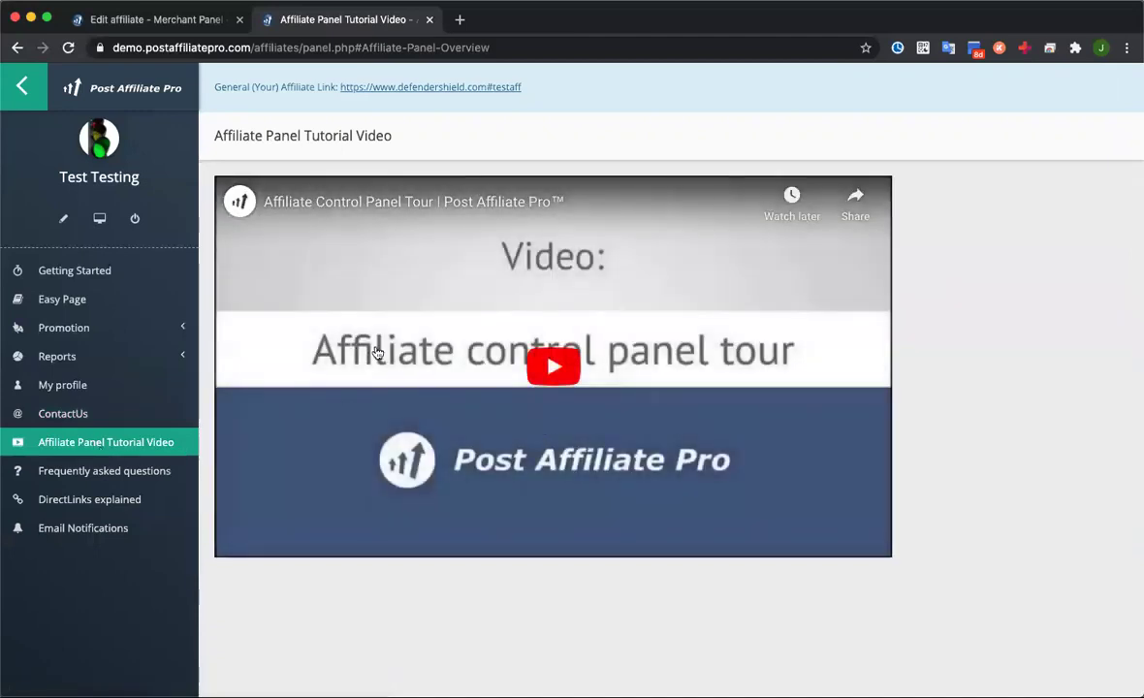
# Read the affiliate panel's frequently asked questions and the DirectLinks explanation
pyautogui.click(86, 472)
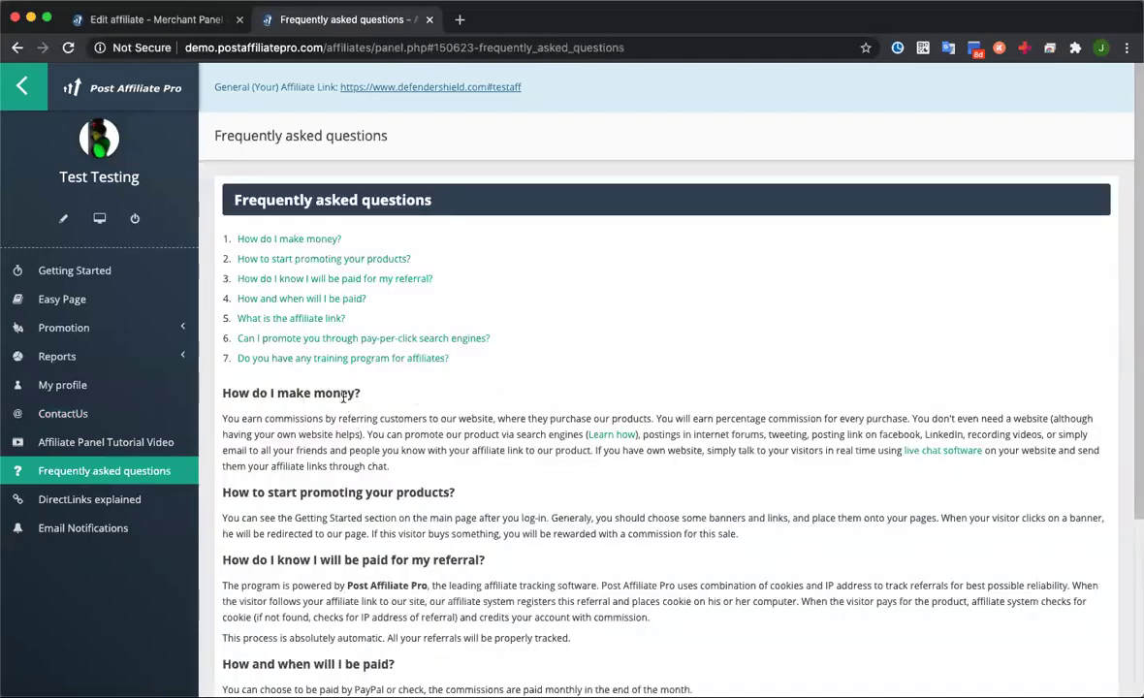
pyautogui.scroll(-2, 401, 406)
pyautogui.scroll(-5, 401, 406)
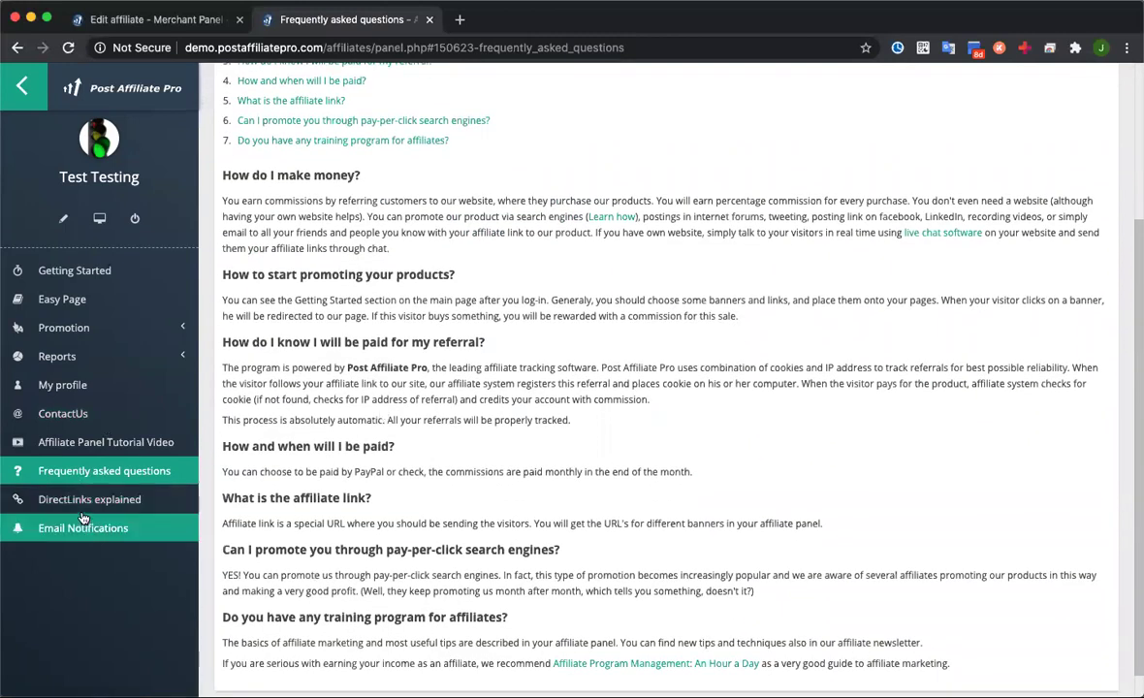
pyautogui.click(116, 500)
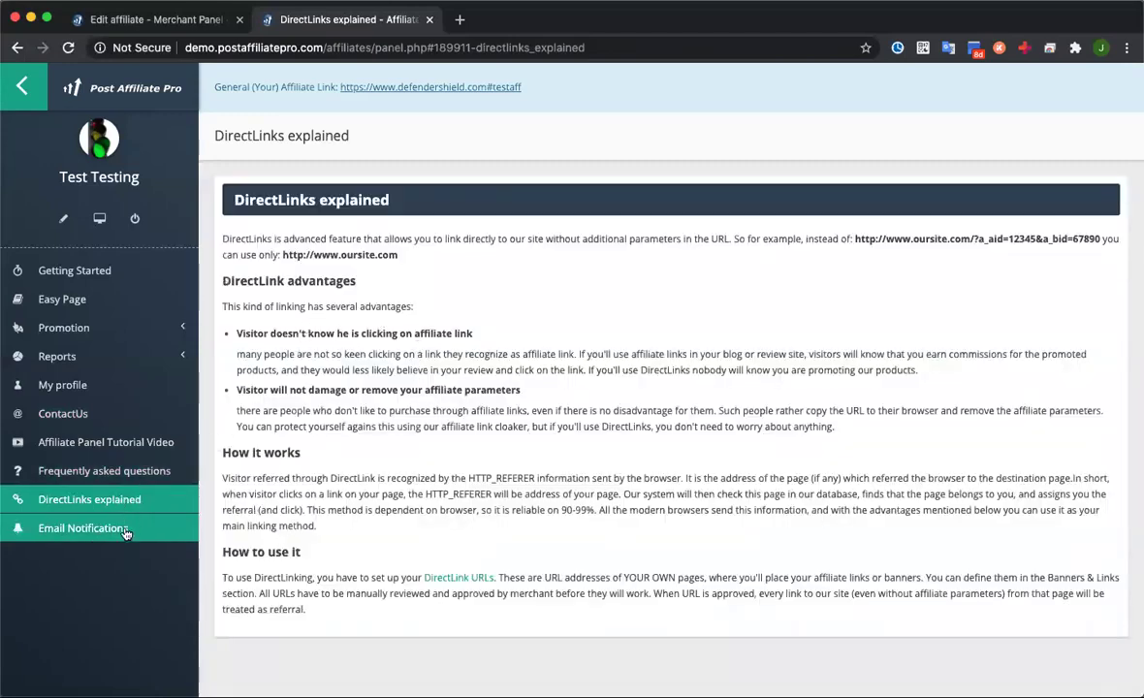
# Review the email notifications that the affiliate can choose to receive
pyautogui.click(87, 528)
pyautogui.scroll(-3, 583, 351)
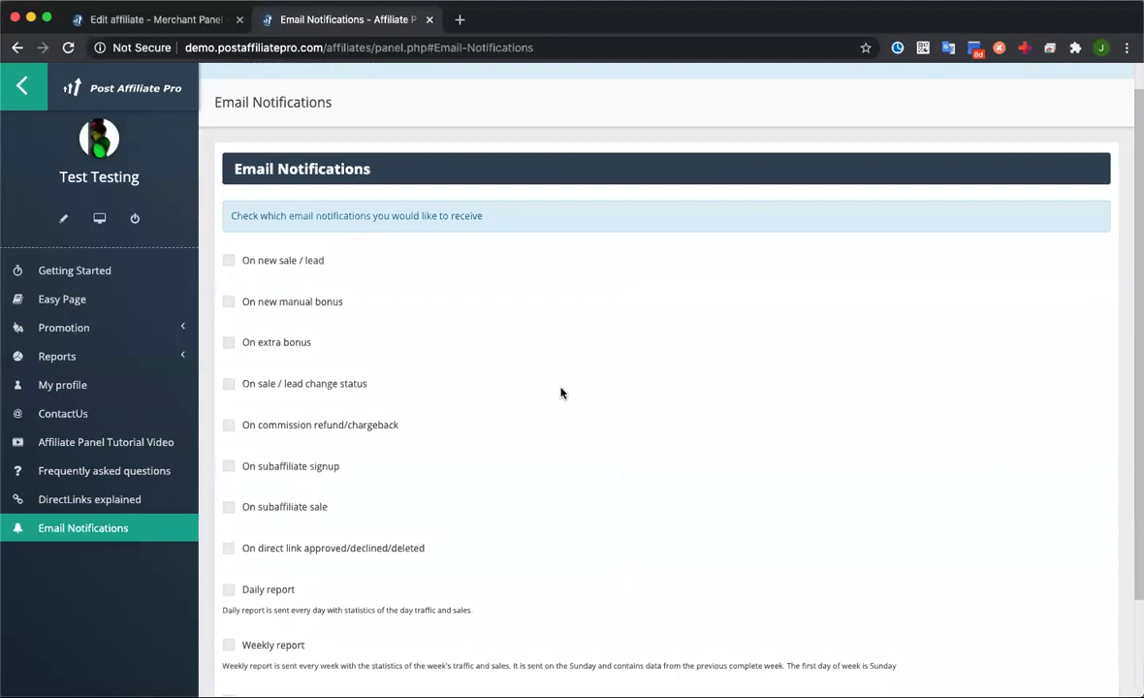
pyautogui.scroll(3, 565, 403)
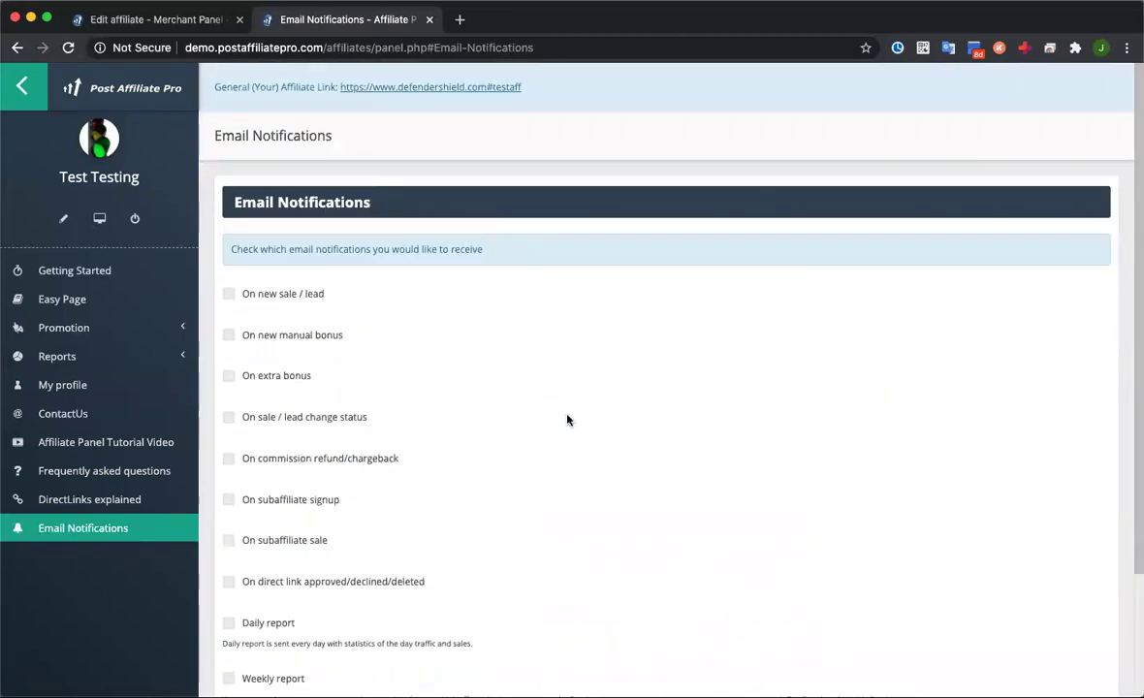